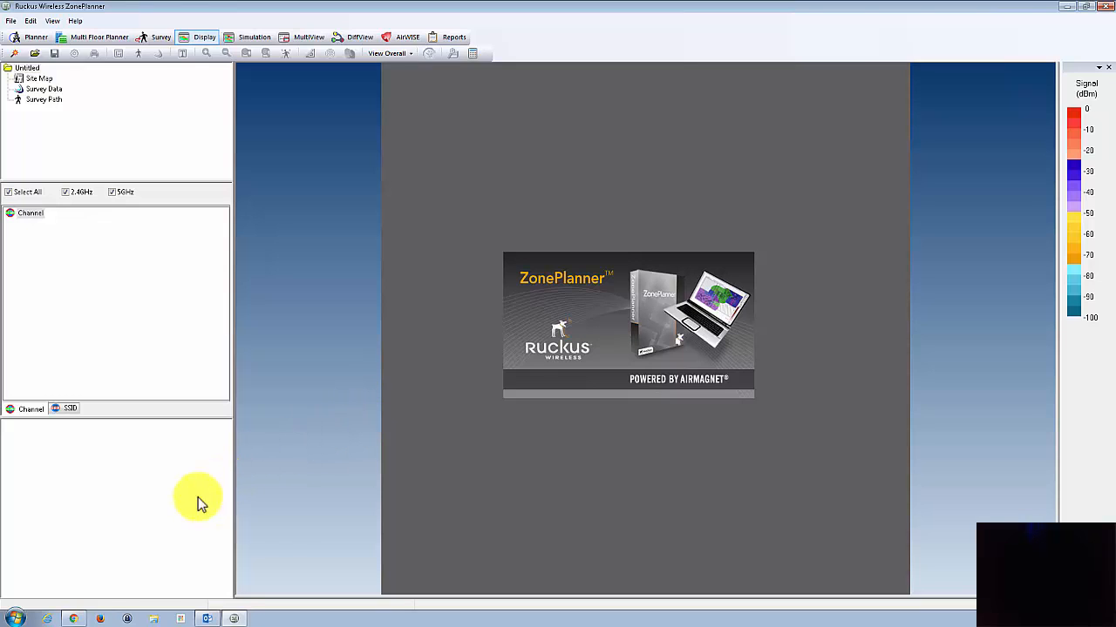
Step: Switch to Chrome to view the Wireless page of the Net Admin website, and return to ZonePlanner
left_click(75, 617)
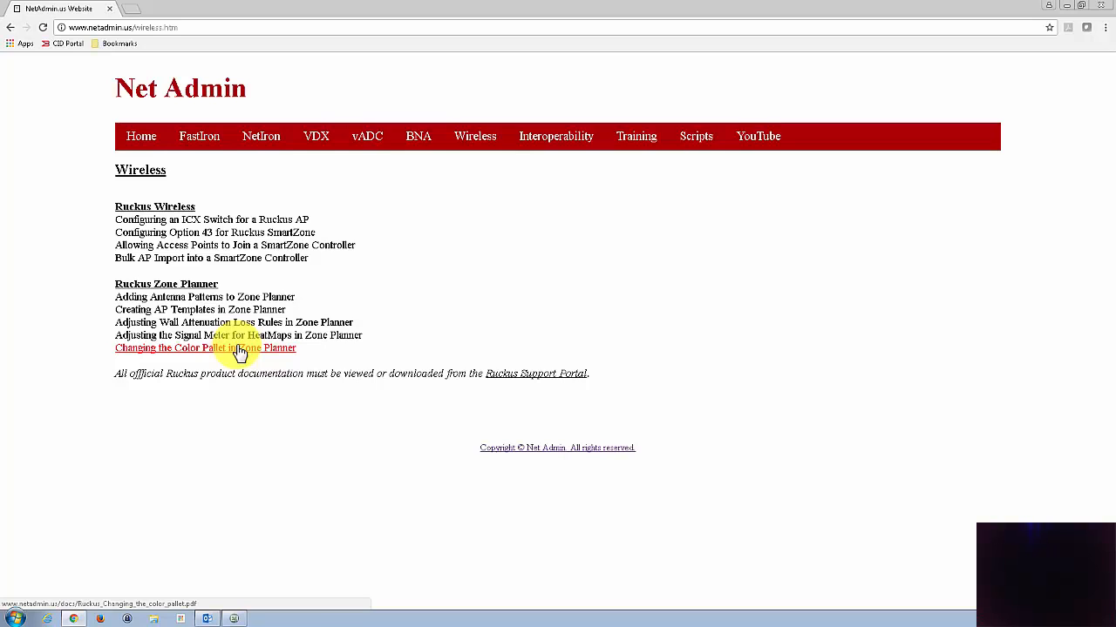
left_click(1067, 6)
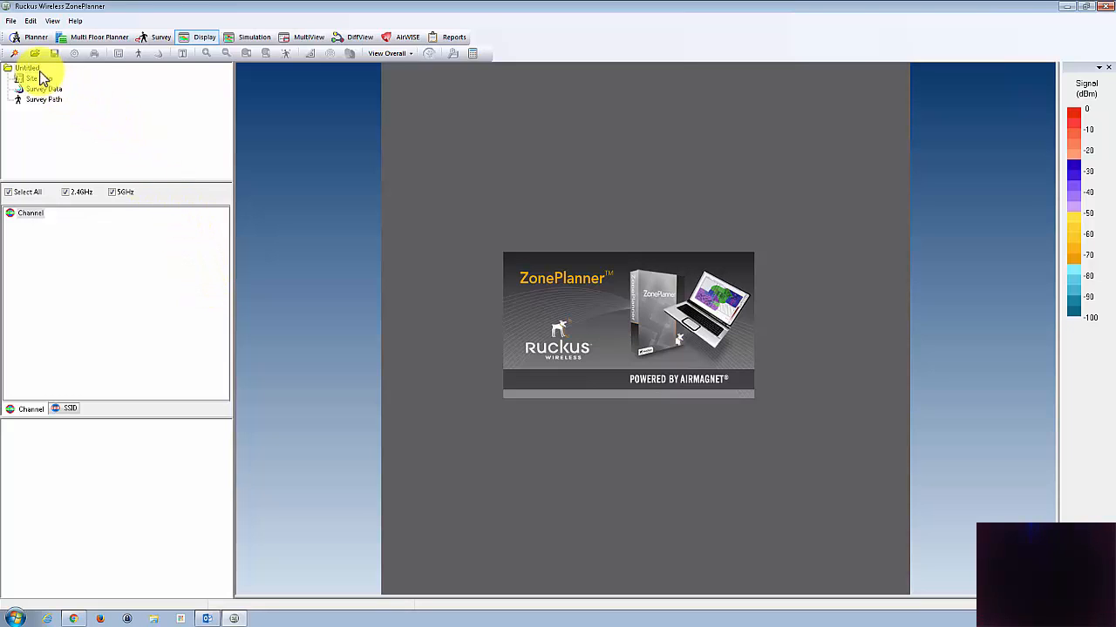
Step: Start a new project named "Test Project" in the Documents folder and proceed to the floor plan information
left_click(16, 56)
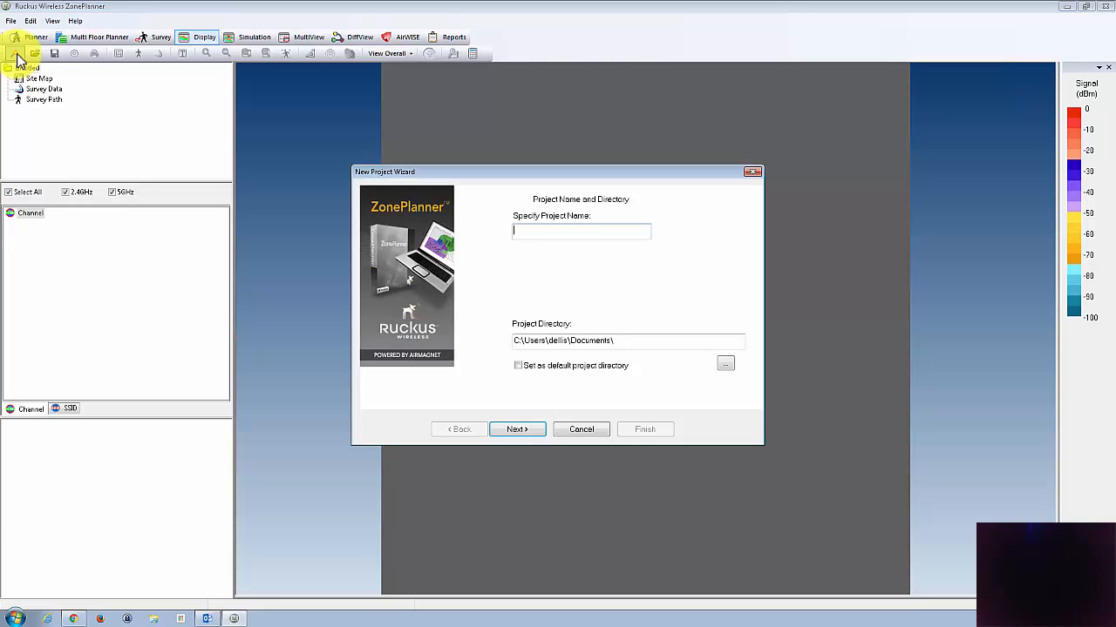
left_click(587, 427)
left_click(12, 20)
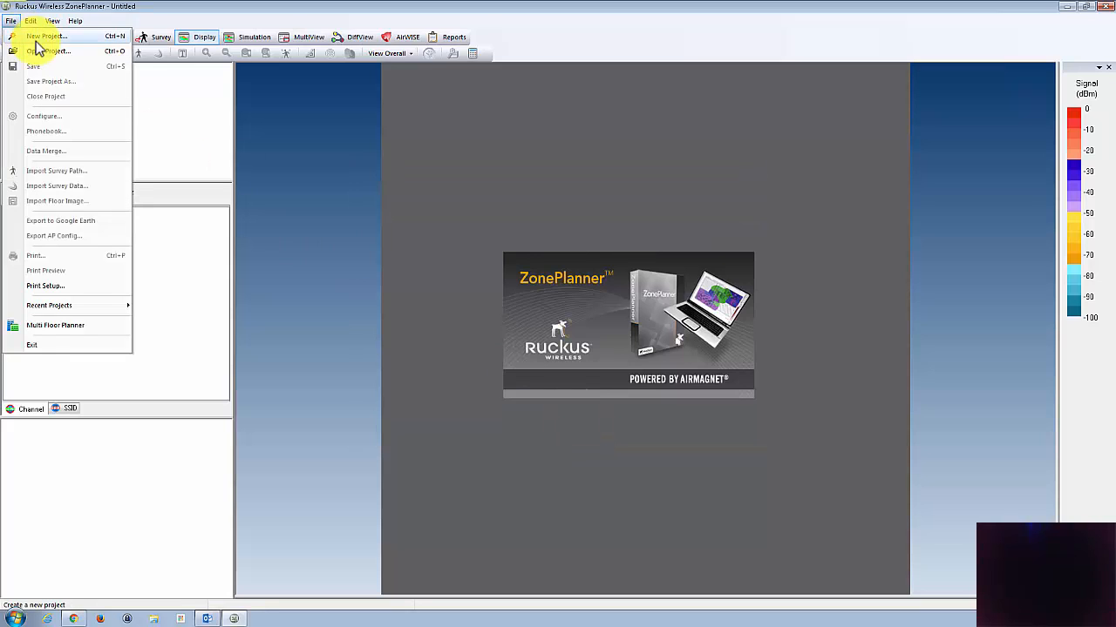
left_click(39, 38)
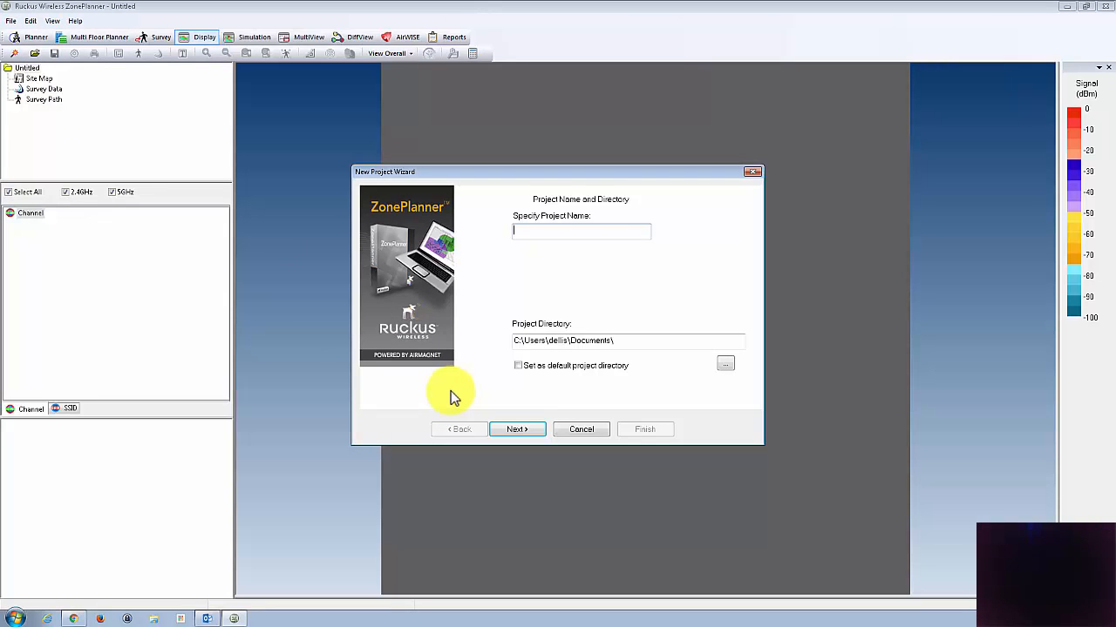
type("Test Project")
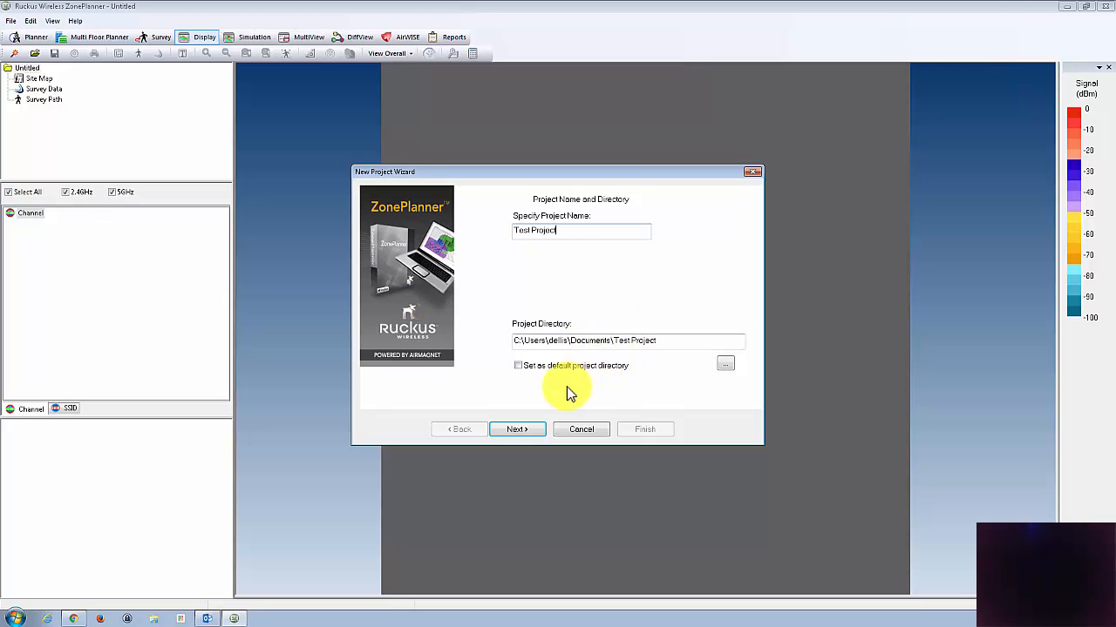
left_click(518, 432)
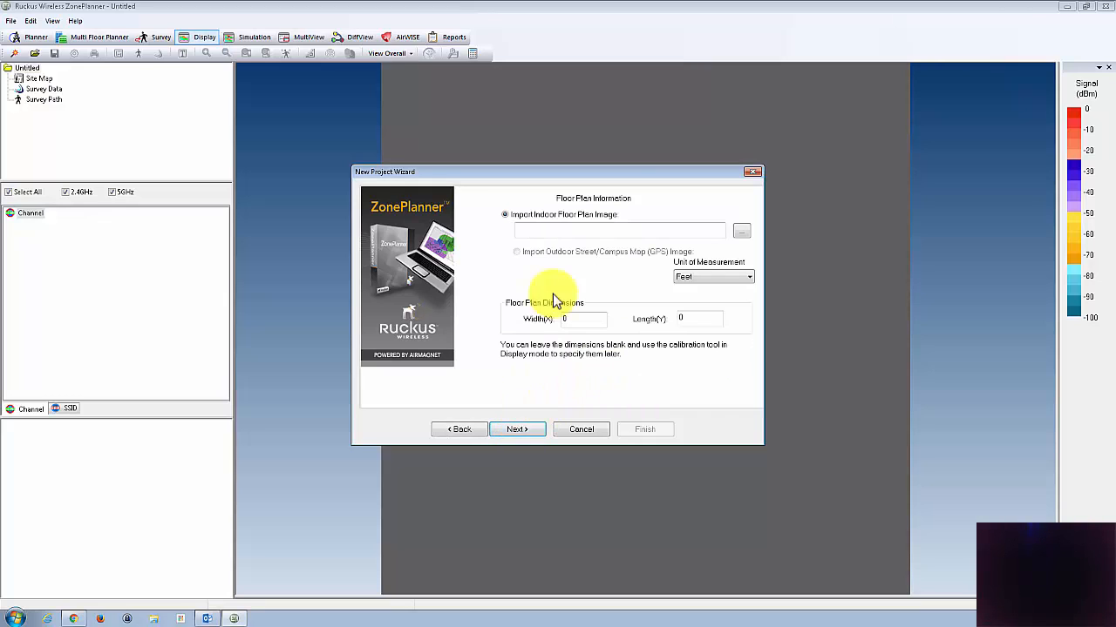
Step: Import the first JPEG floor plan from My Documents\AirMagnet\Home-Network, leaving the dimensions at their defaults, and proceed to the environment information
left_click(740, 232)
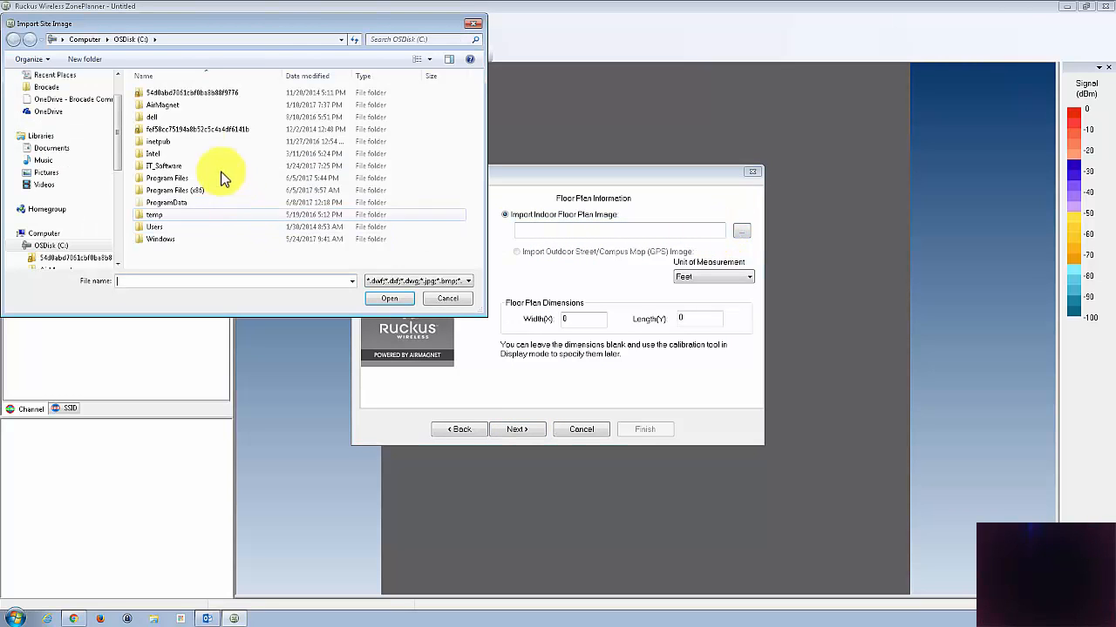
scroll(74, 101, "up", 1)
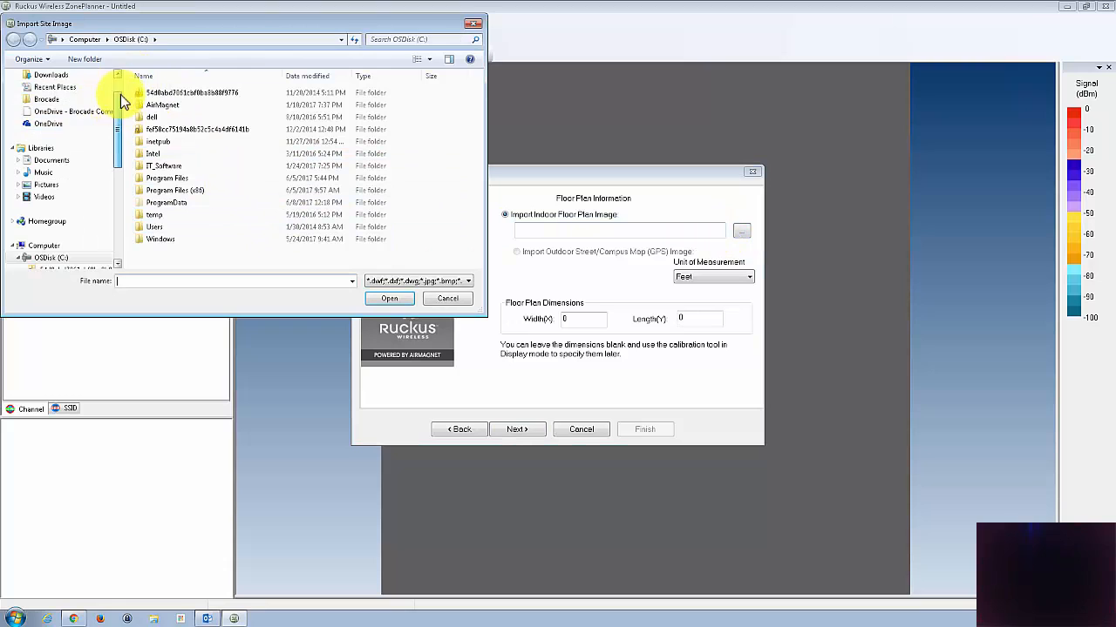
left_click(53, 93)
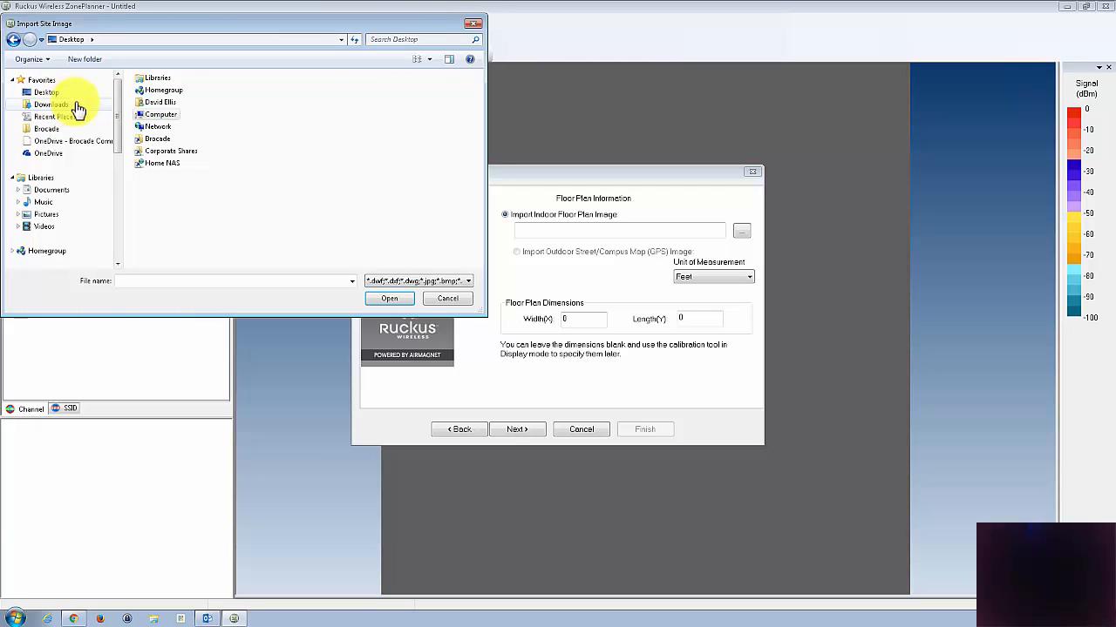
double_click(159, 102)
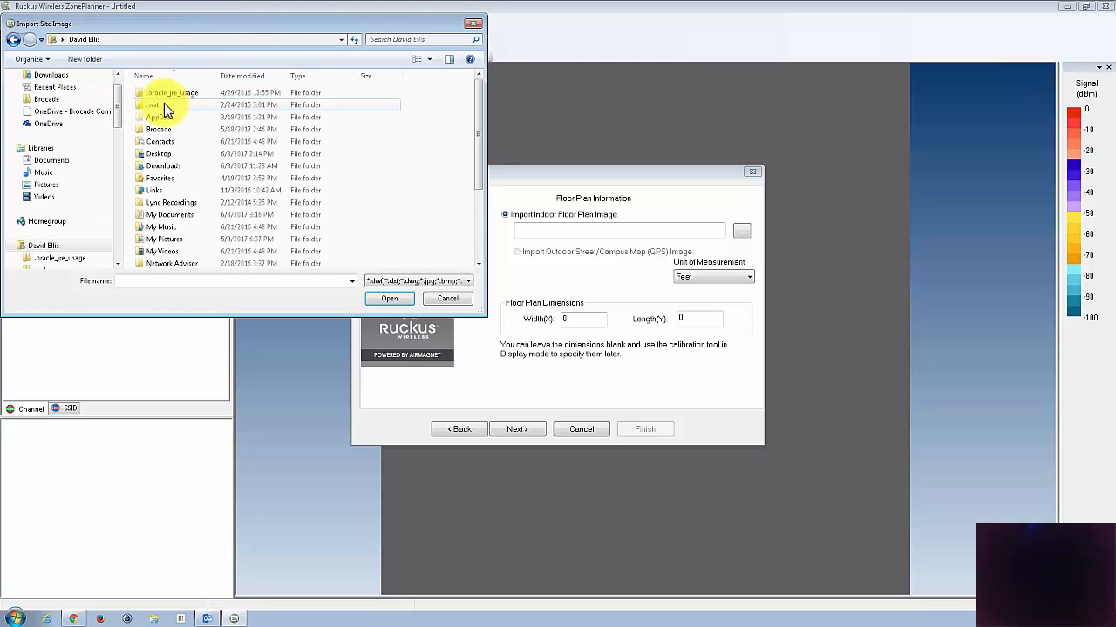
double_click(171, 214)
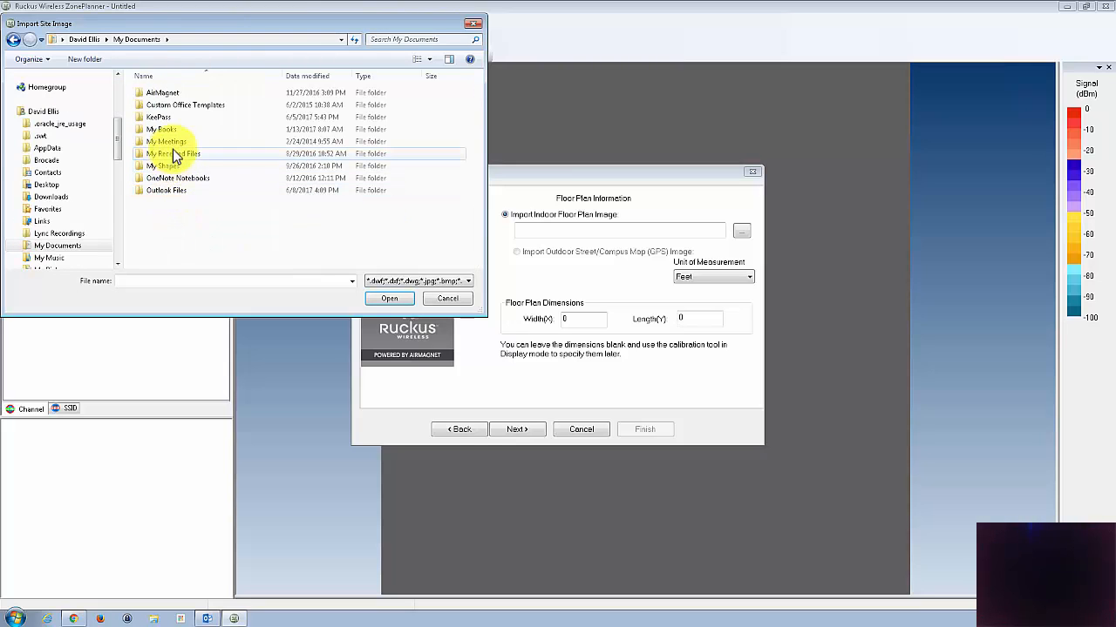
double_click(168, 94)
double_click(168, 93)
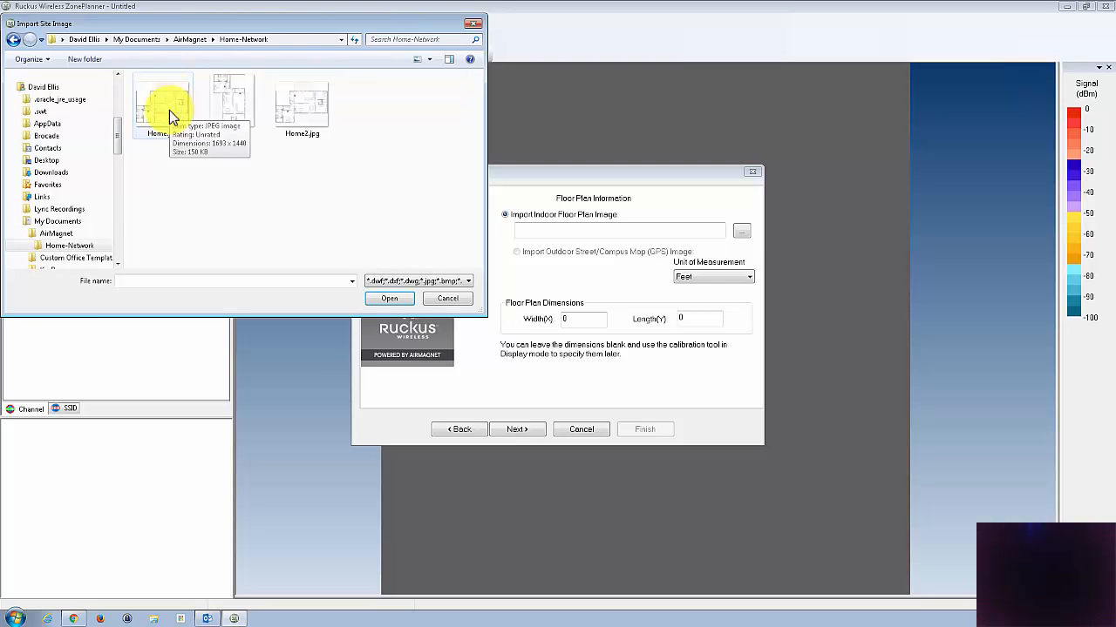
double_click(169, 110)
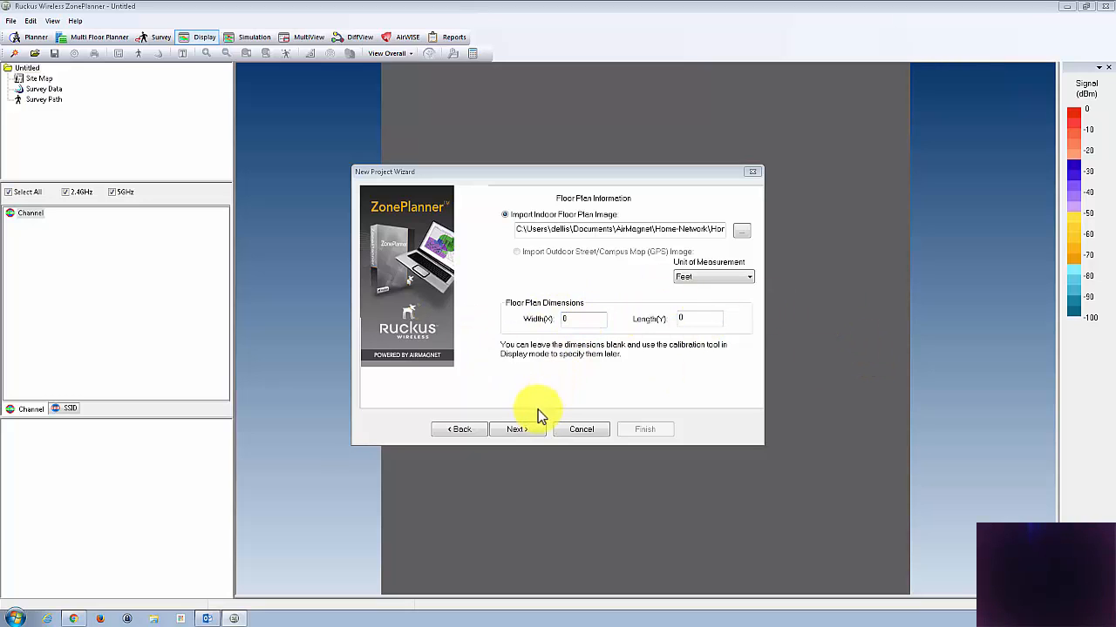
left_click(531, 431)
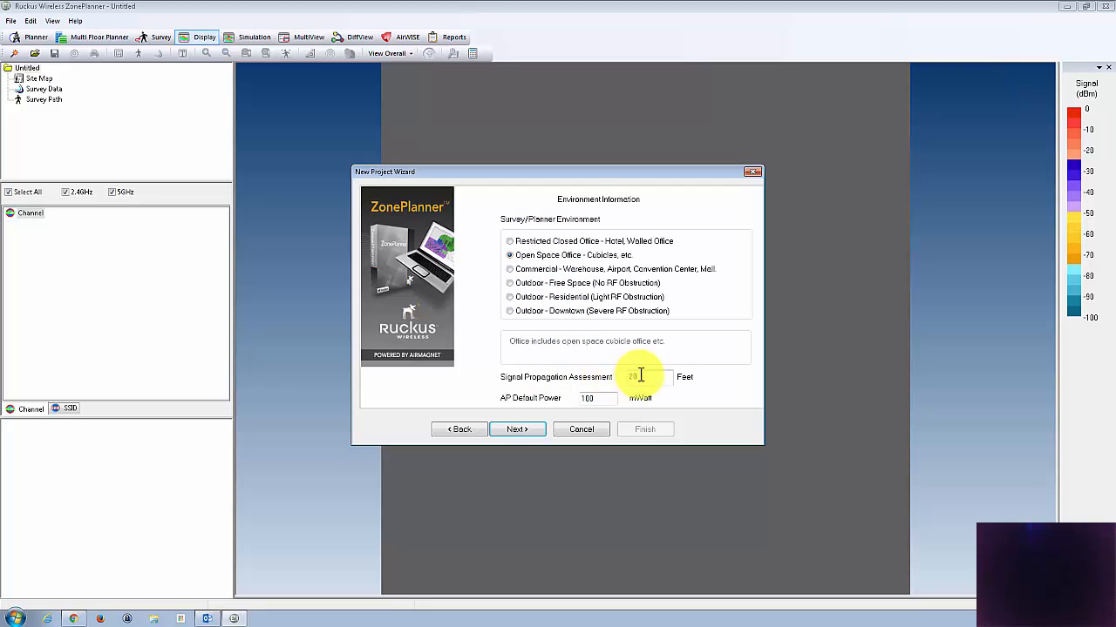
Step: Try the Restricted Closed Office, Open Space Office, Commercial and Outdoor - Free Space environment presets
left_click(534, 246)
left_click(537, 260)
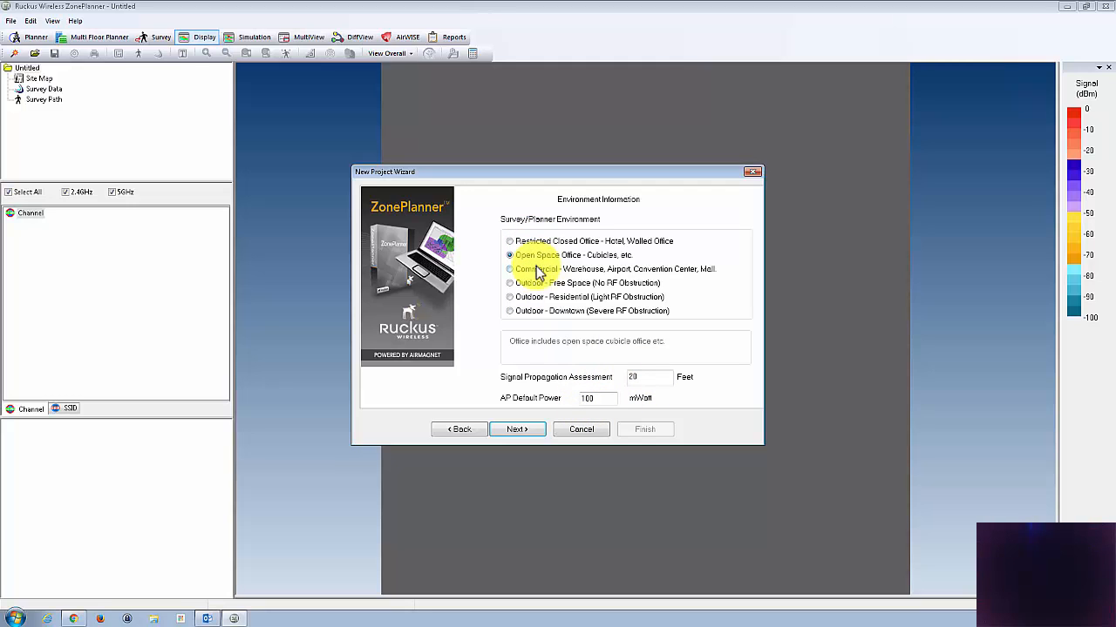
left_click(537, 268)
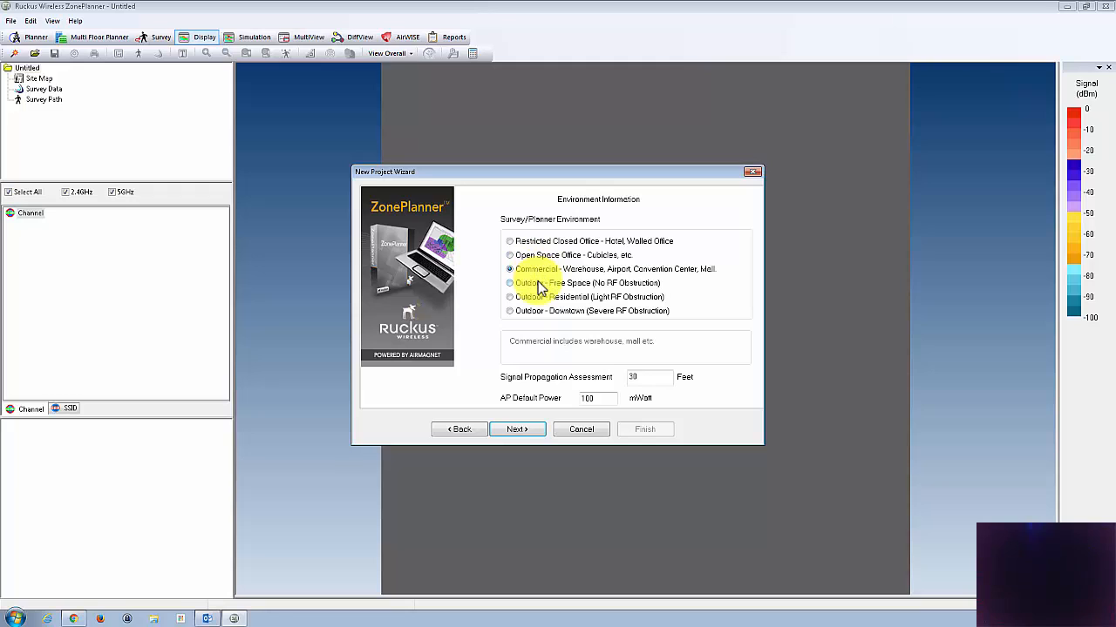
left_click(539, 284)
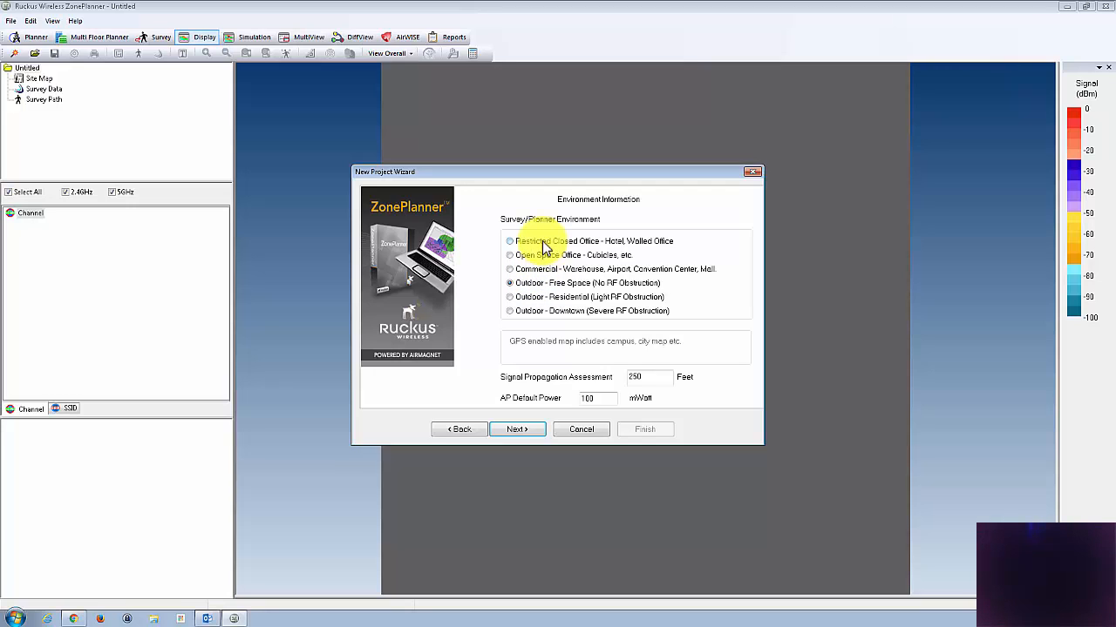
Step: Set the survey environment to Restricted Closed Office and finish creating the project with an empty description
left_click(542, 242)
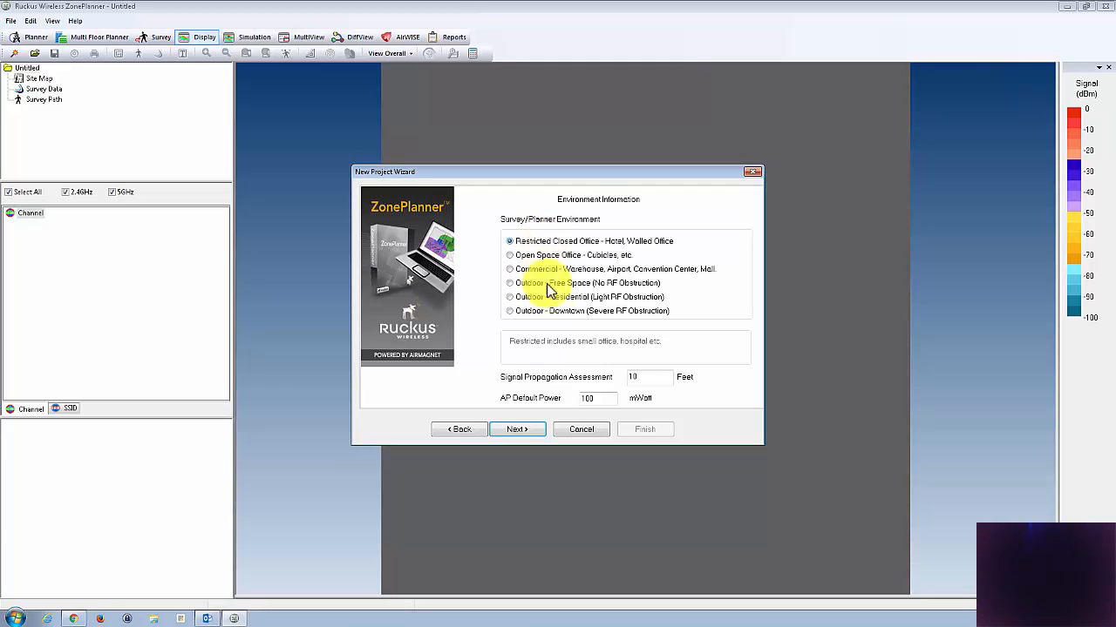
left_click(530, 430)
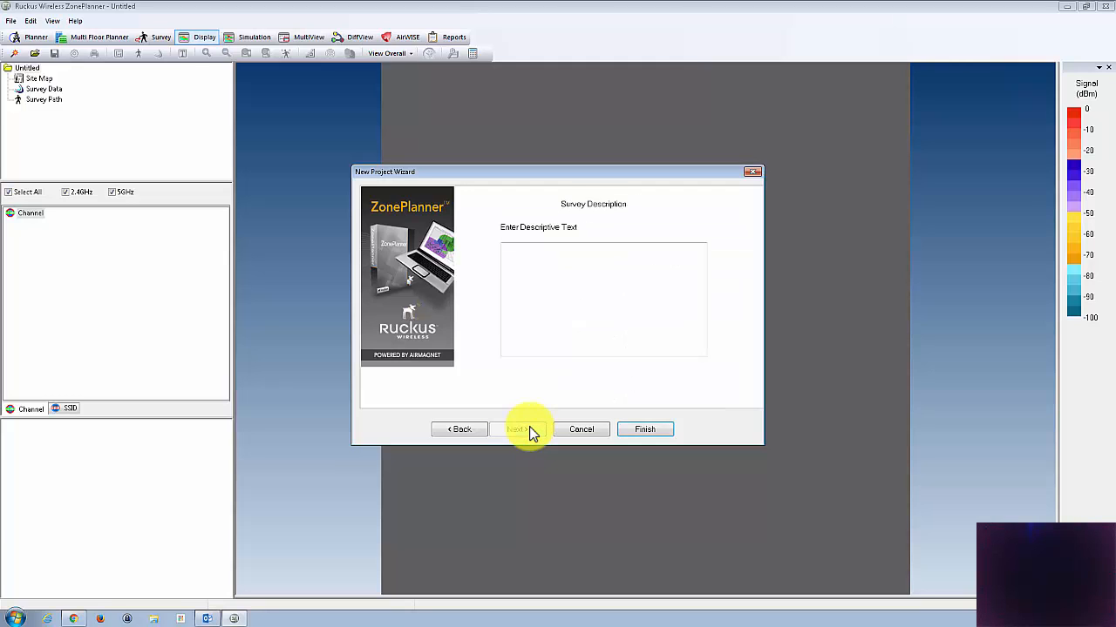
left_click(567, 266)
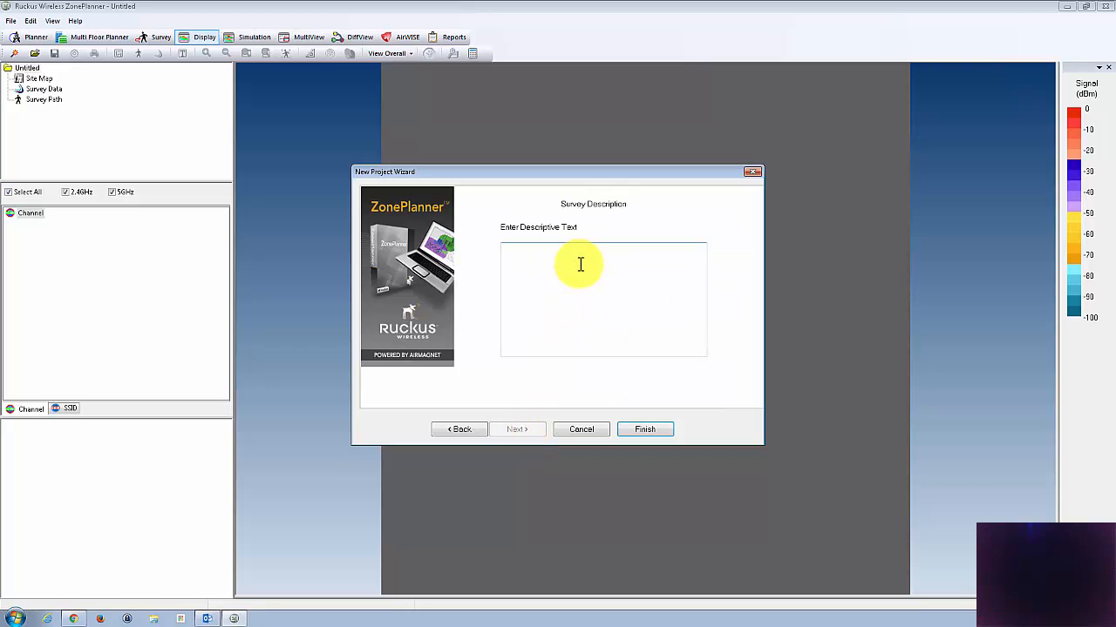
left_click(648, 433)
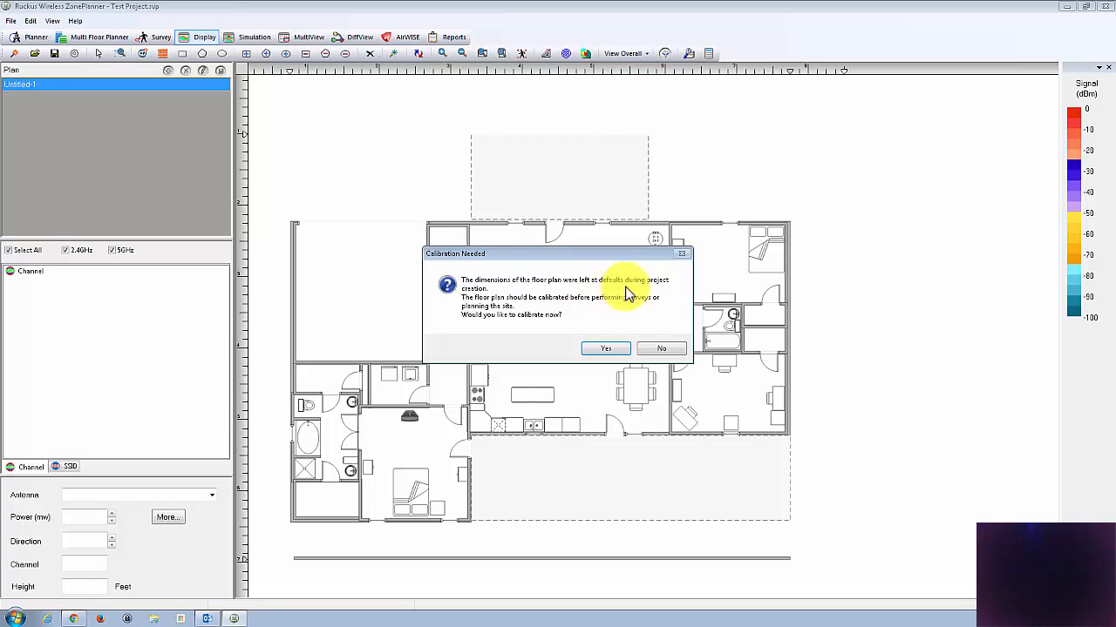
Step: Calibrate the floor plan in both directions by measuring the full house width between its outer walls and setting the actual distance to 70 feet
left_click(608, 350)
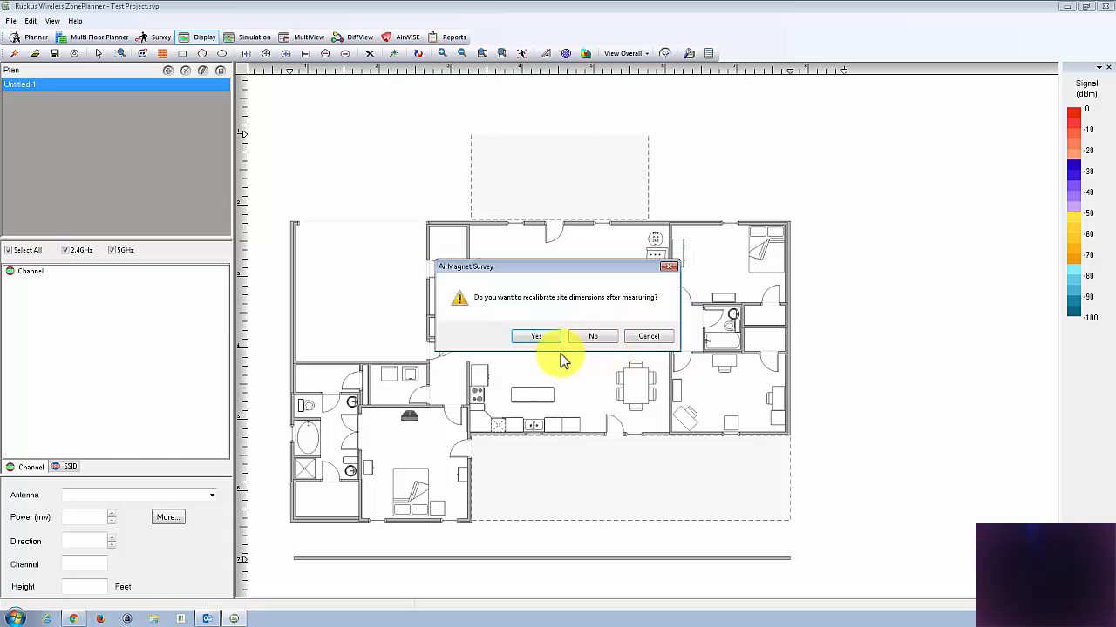
left_click(544, 338)
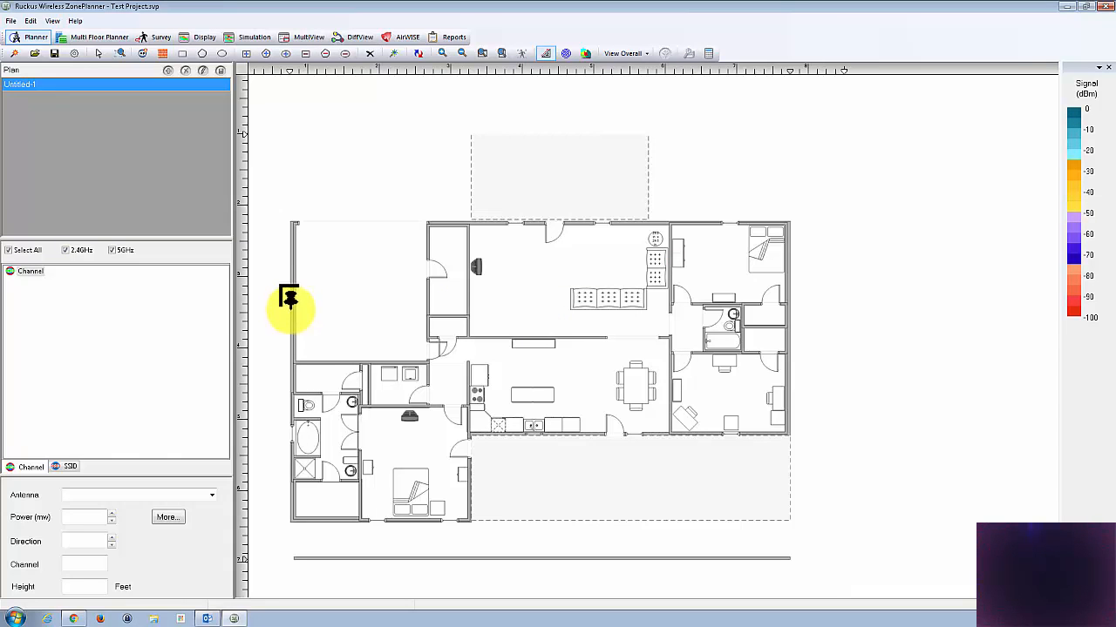
left_click(290, 303)
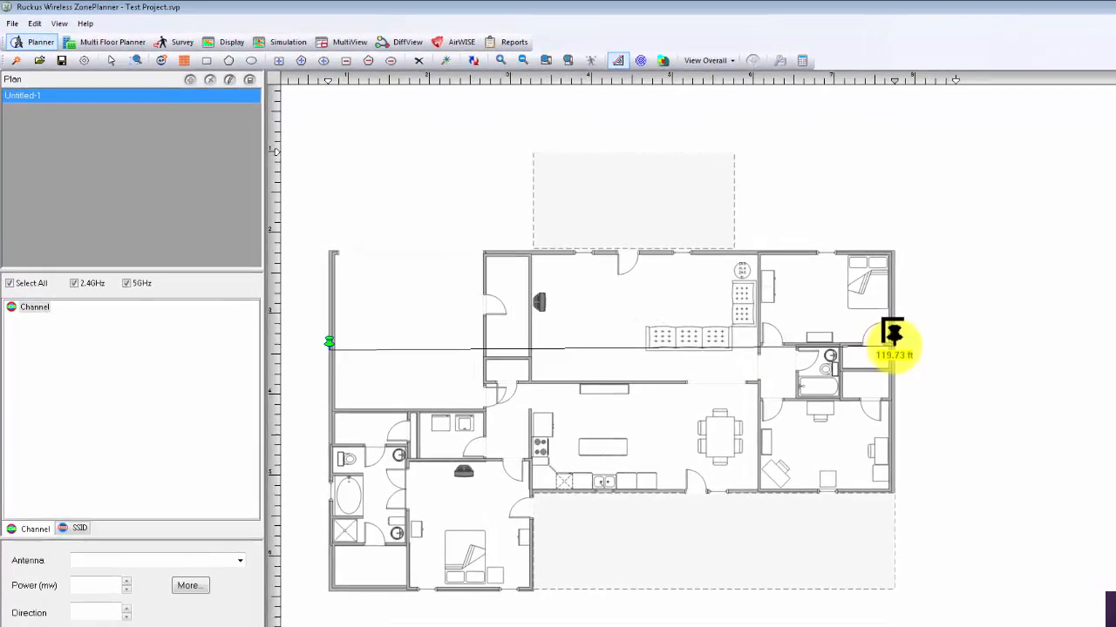
left_click(788, 305)
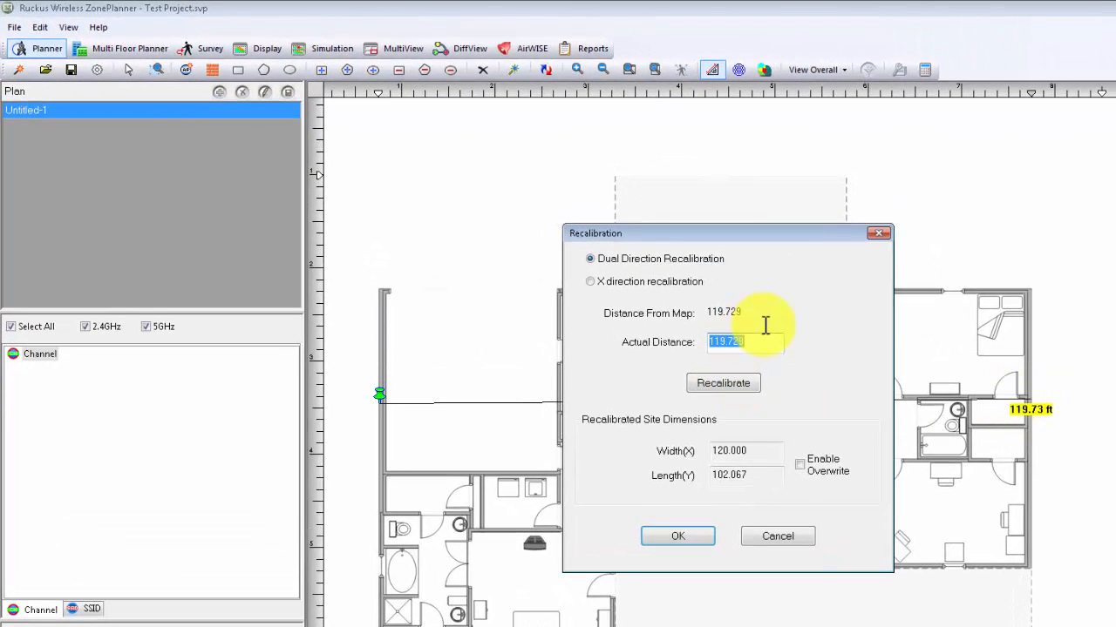
type("70")
left_click(737, 390)
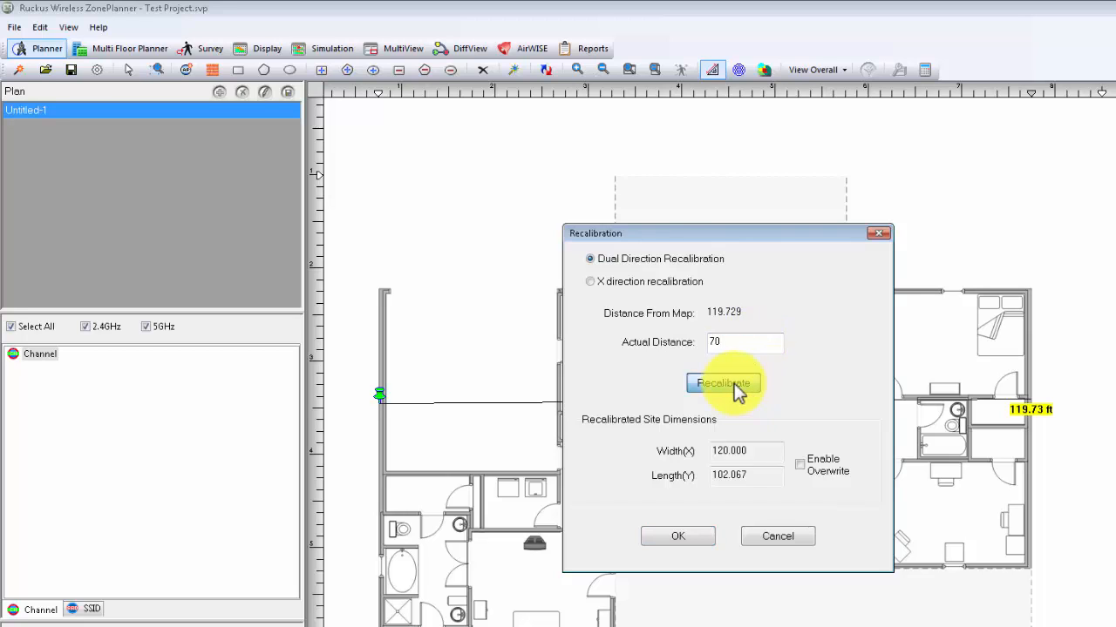
left_click(679, 537)
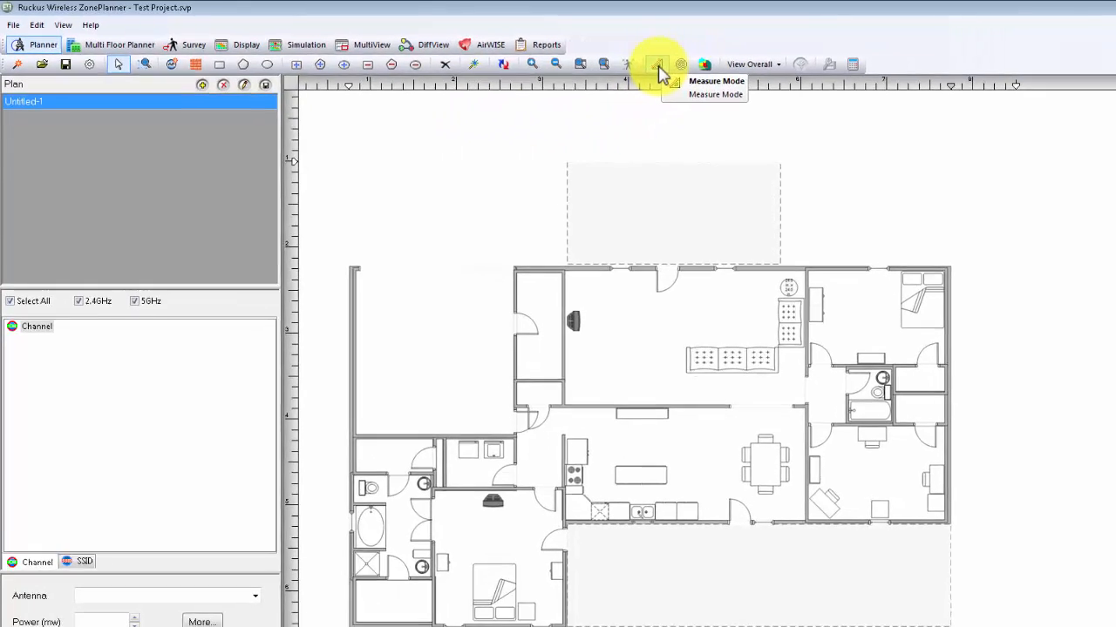
Step: Measure without recalibrating from the lower bedroom's bottom corner straight up to the upper porch edge, and return to selection mode
left_click(713, 71)
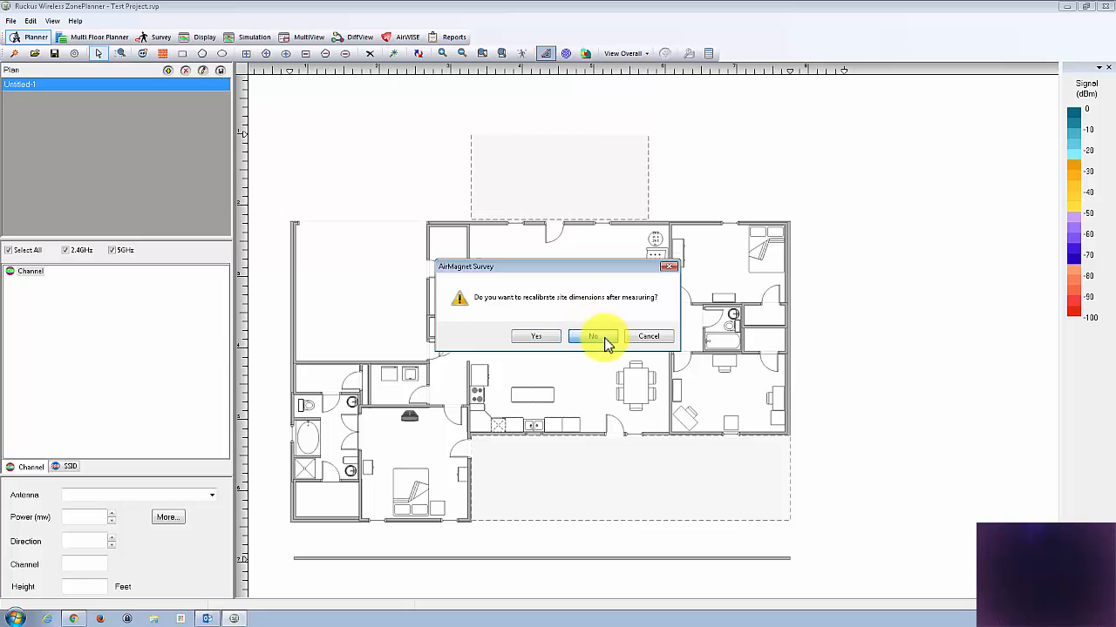
left_click(606, 340)
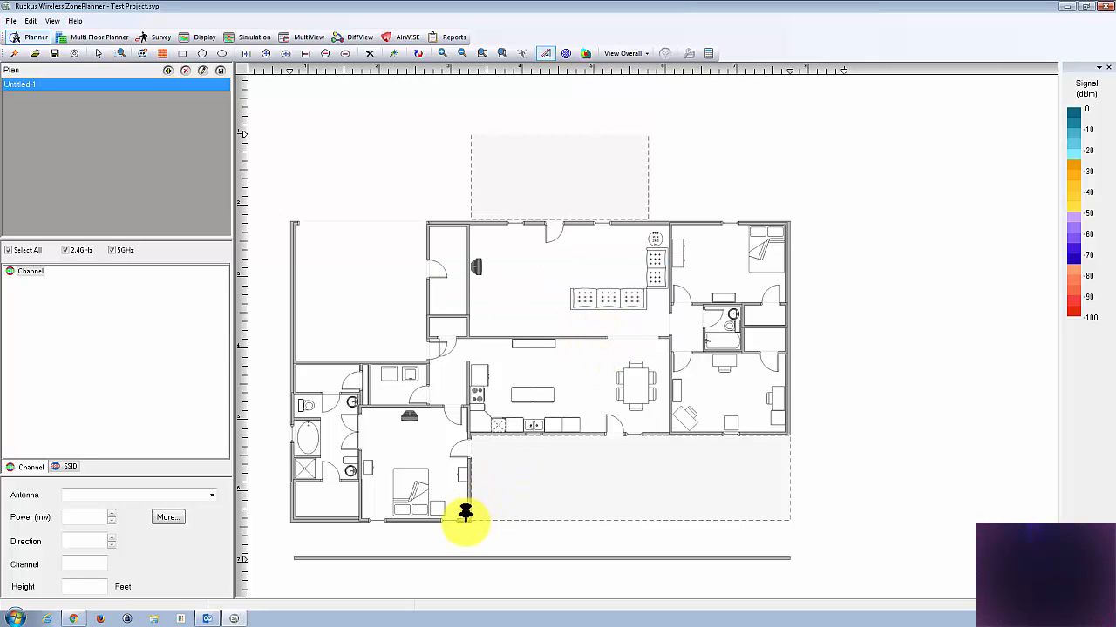
left_click_drag(467, 517, 466, 127)
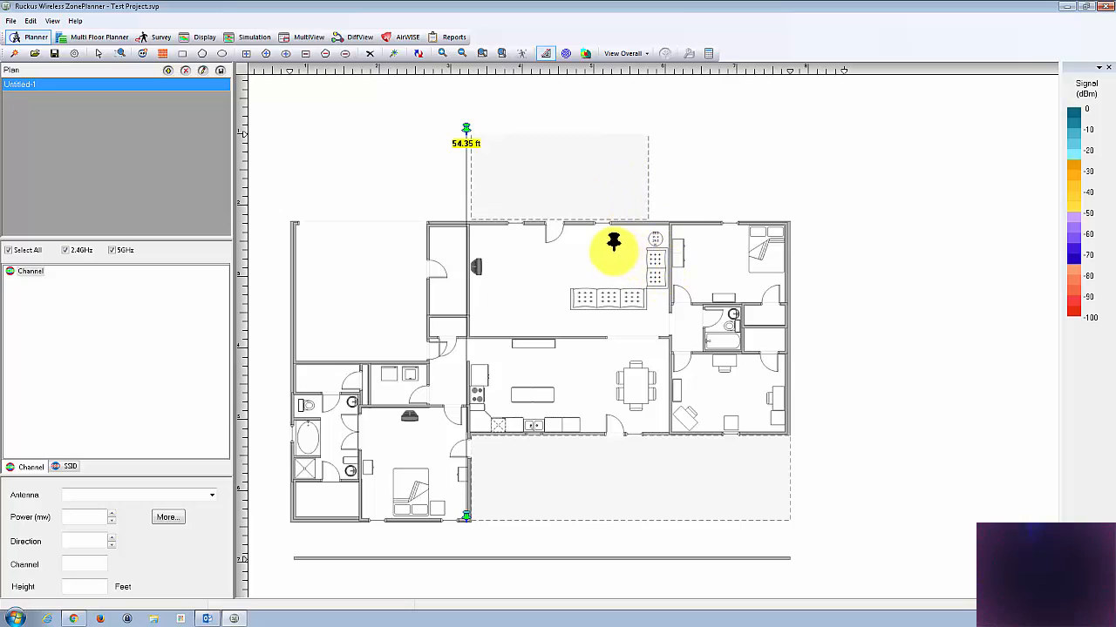
left_click(99, 54)
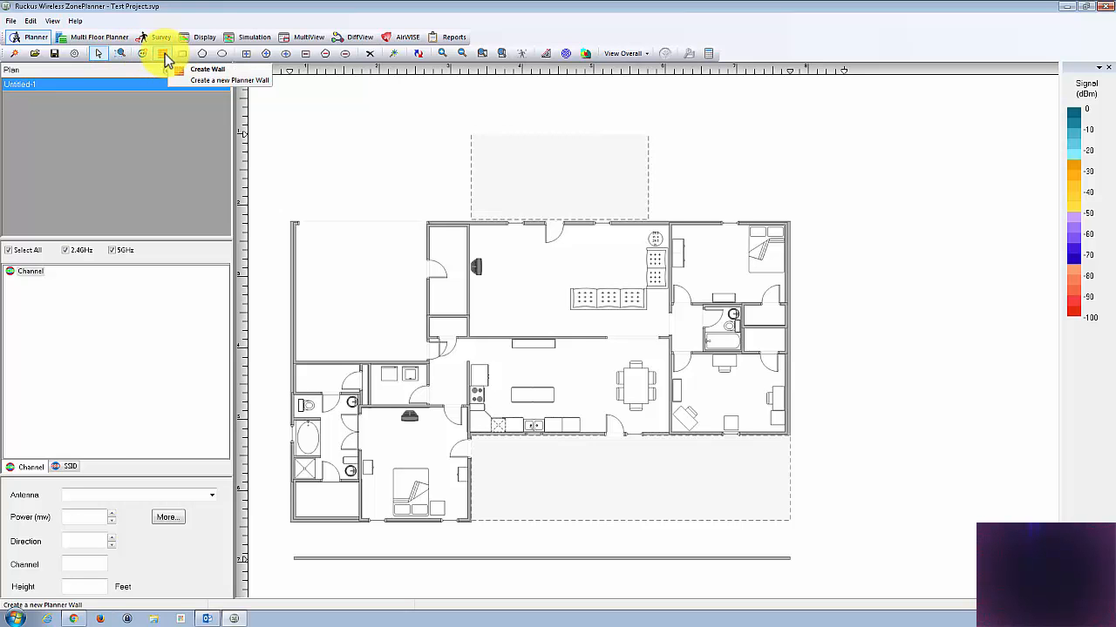
Step: Draw Brick Wall (12 dB) along the house's exterior from the garage's inner front corner clockwise, and close the garage opening with a Metal Door (14 dB)
left_click(163, 55)
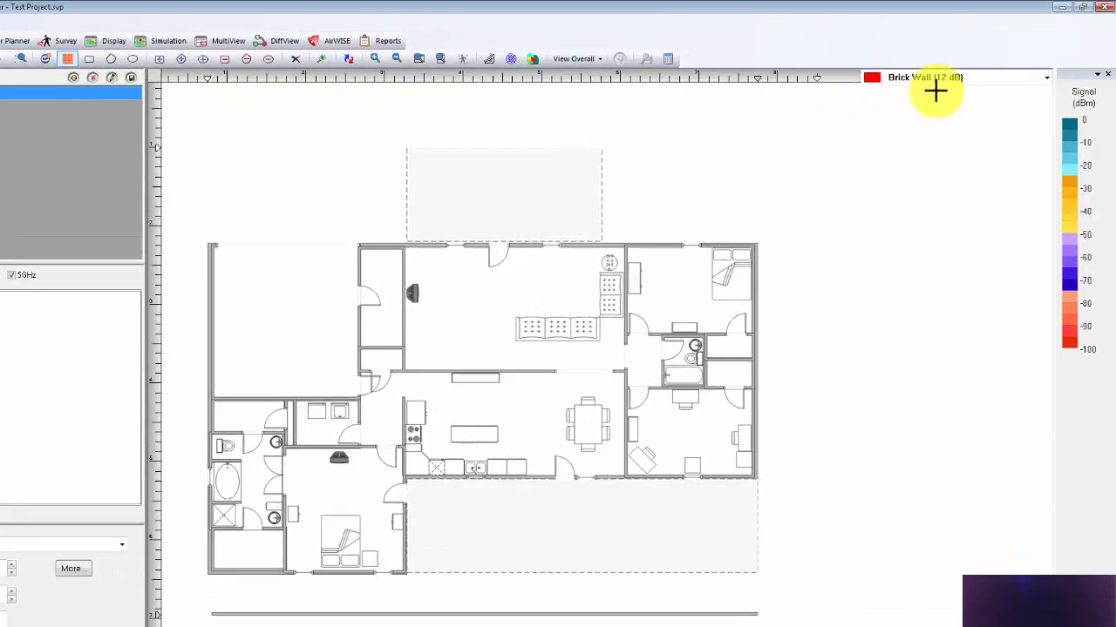
left_click(1045, 79)
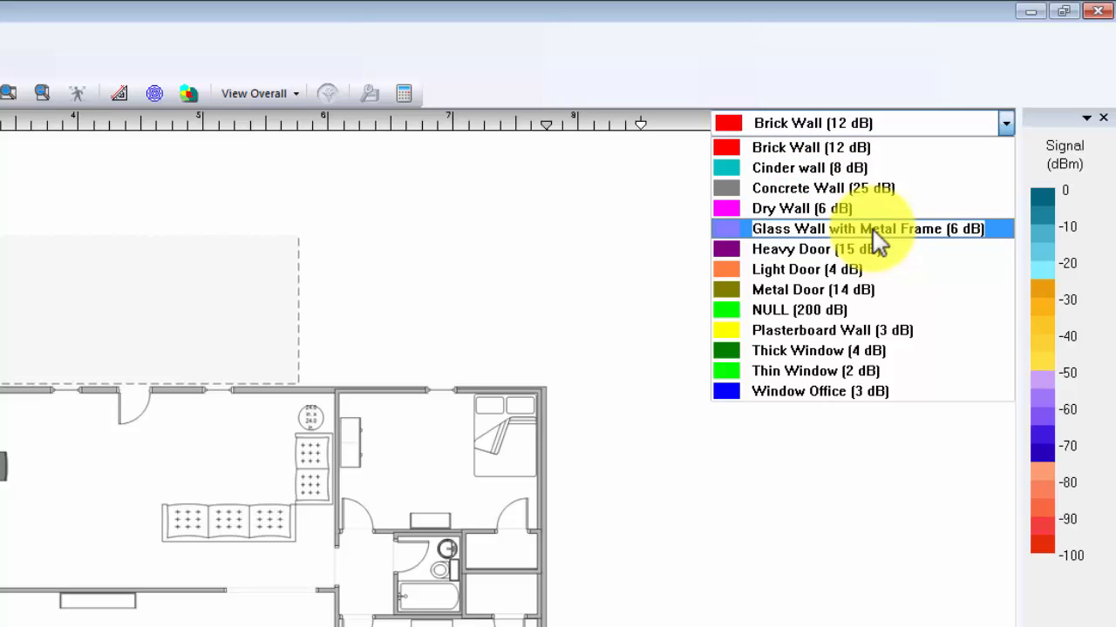
left_click(828, 148)
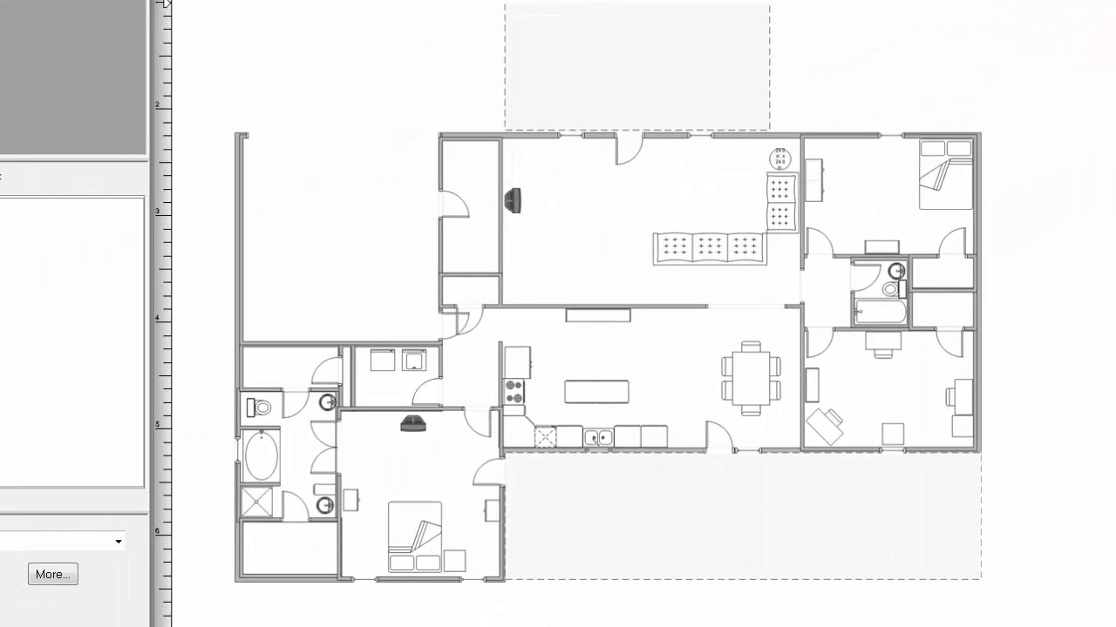
left_click(438, 137)
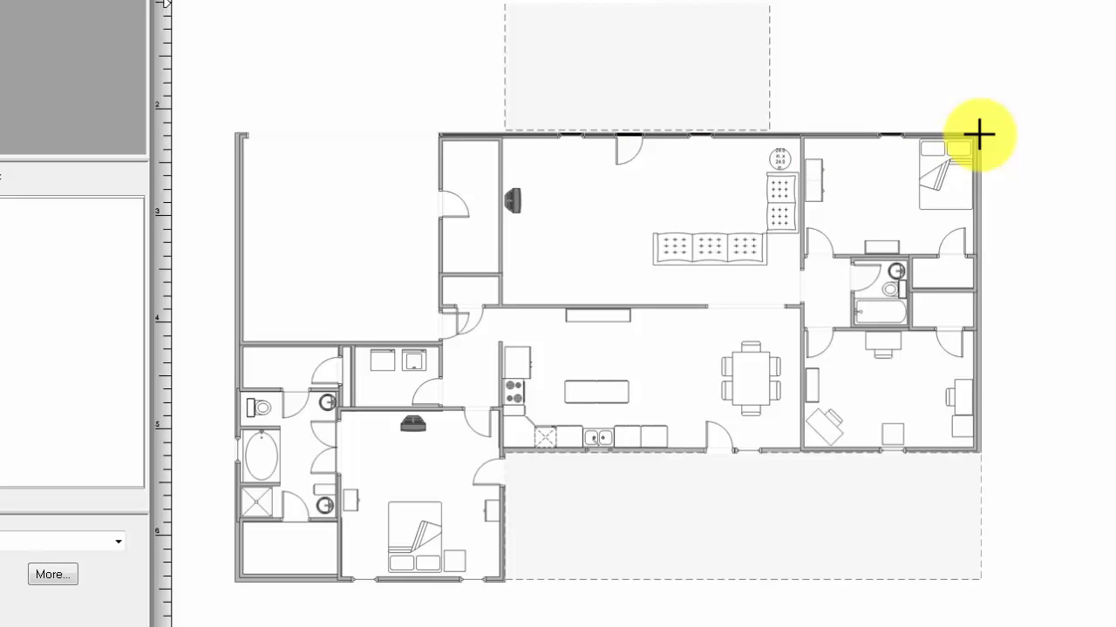
left_click(979, 135)
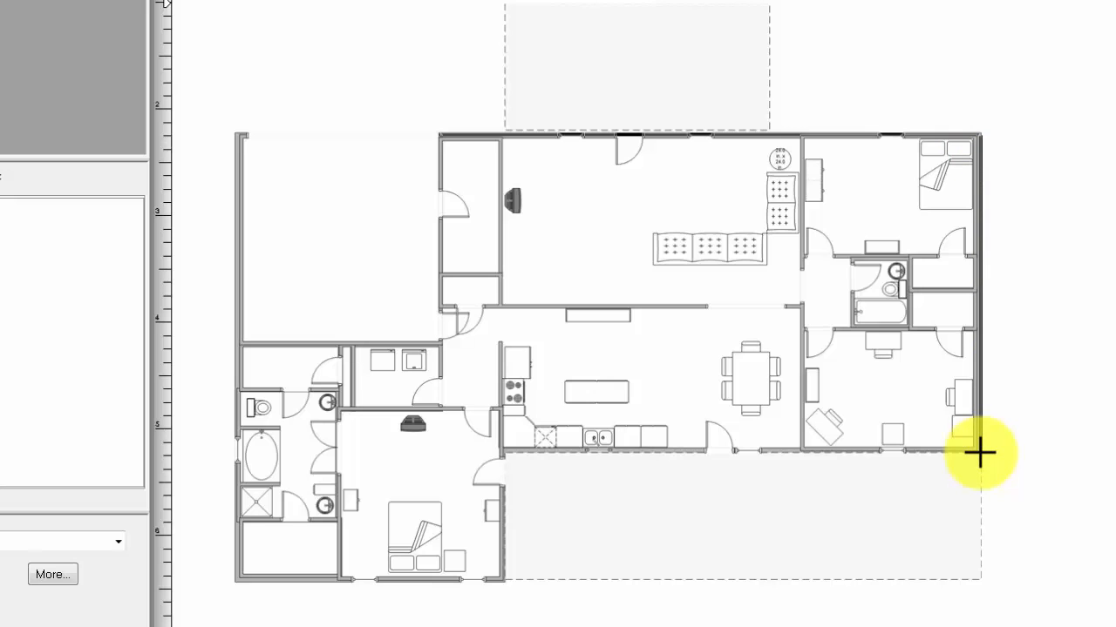
left_click(979, 453)
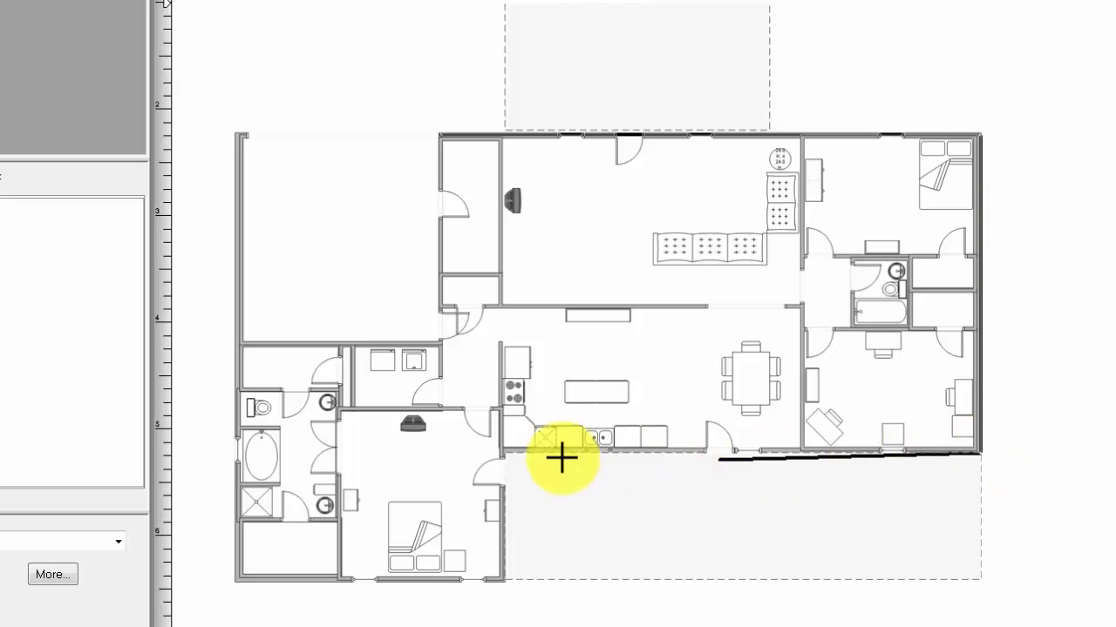
left_click(502, 451)
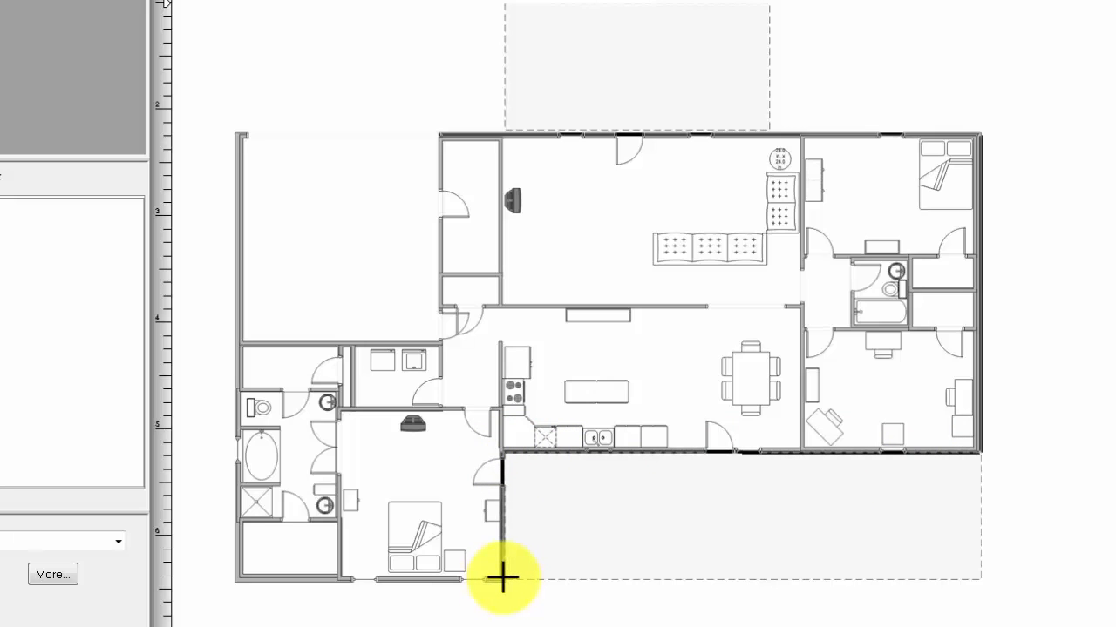
left_click(503, 579)
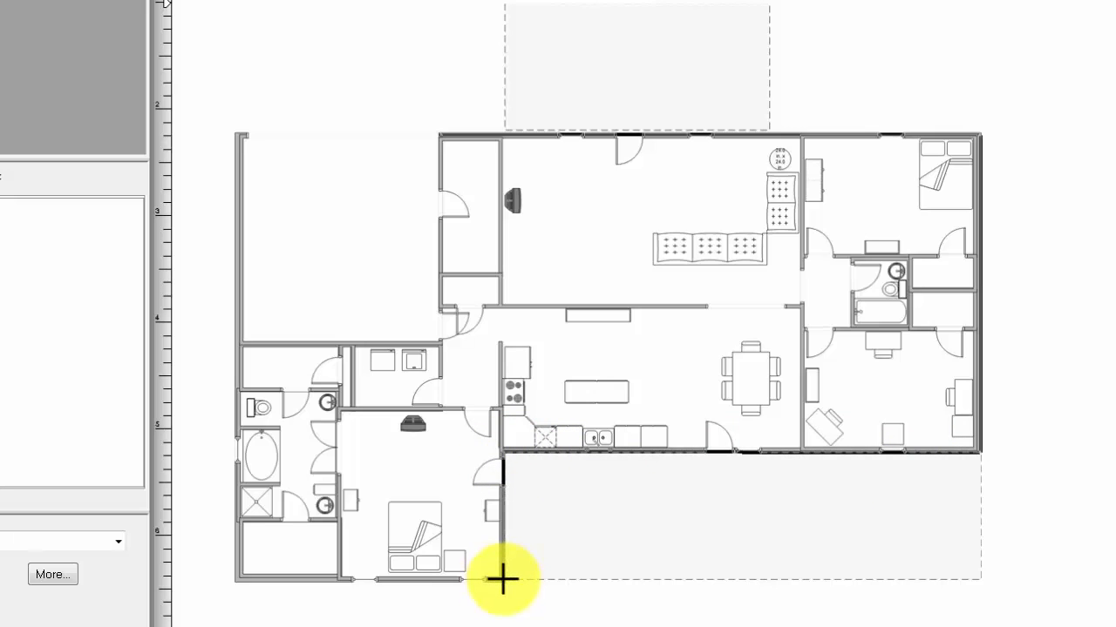
left_click(235, 578)
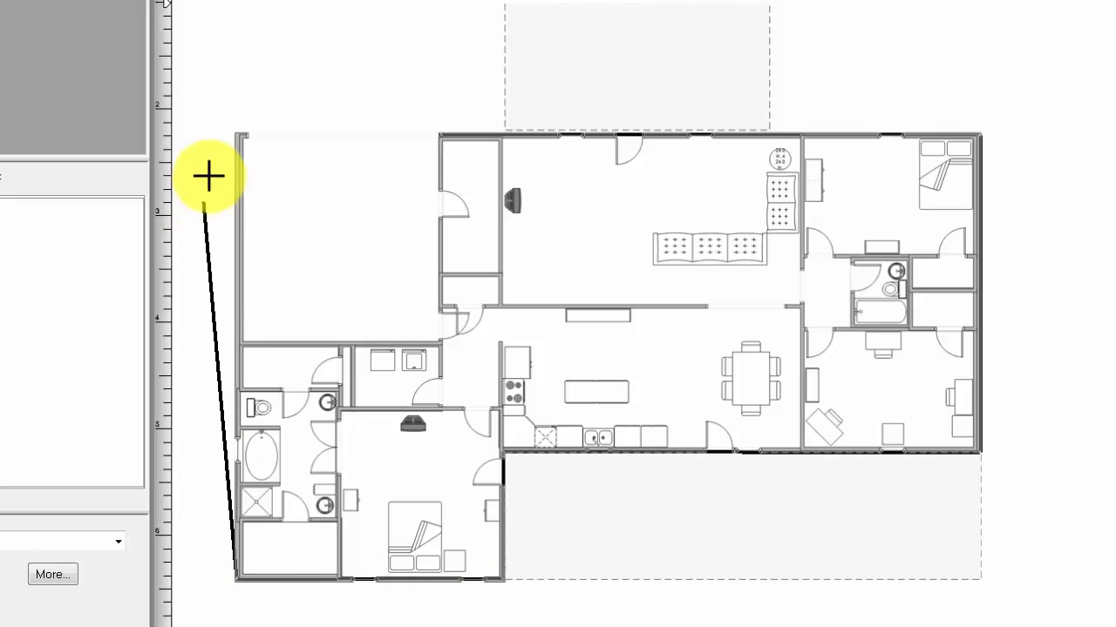
left_click(239, 133)
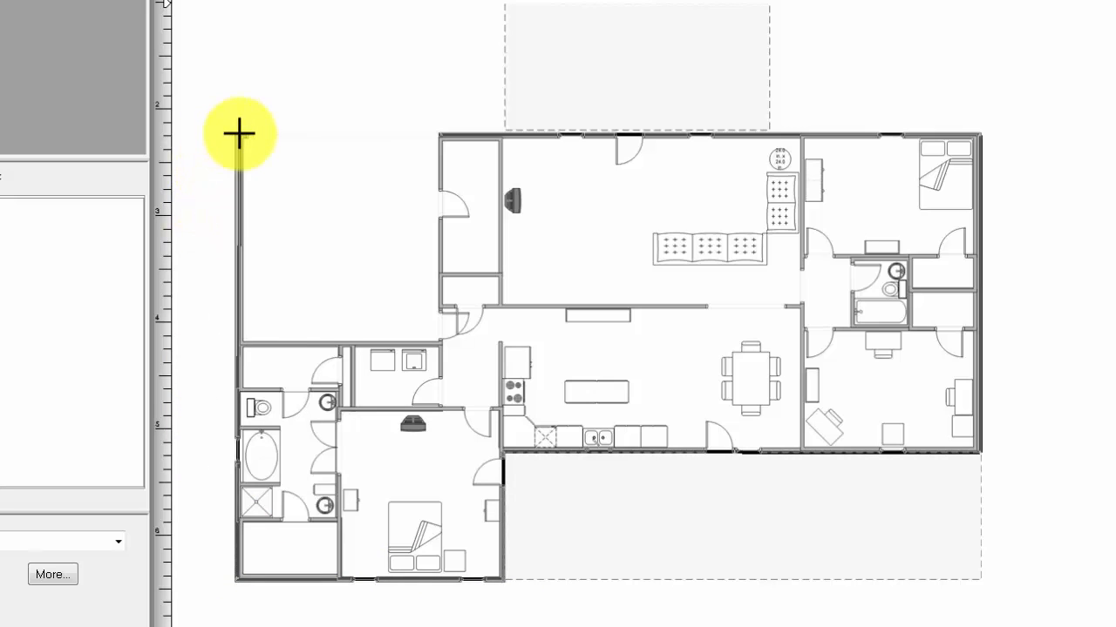
left_click(239, 133)
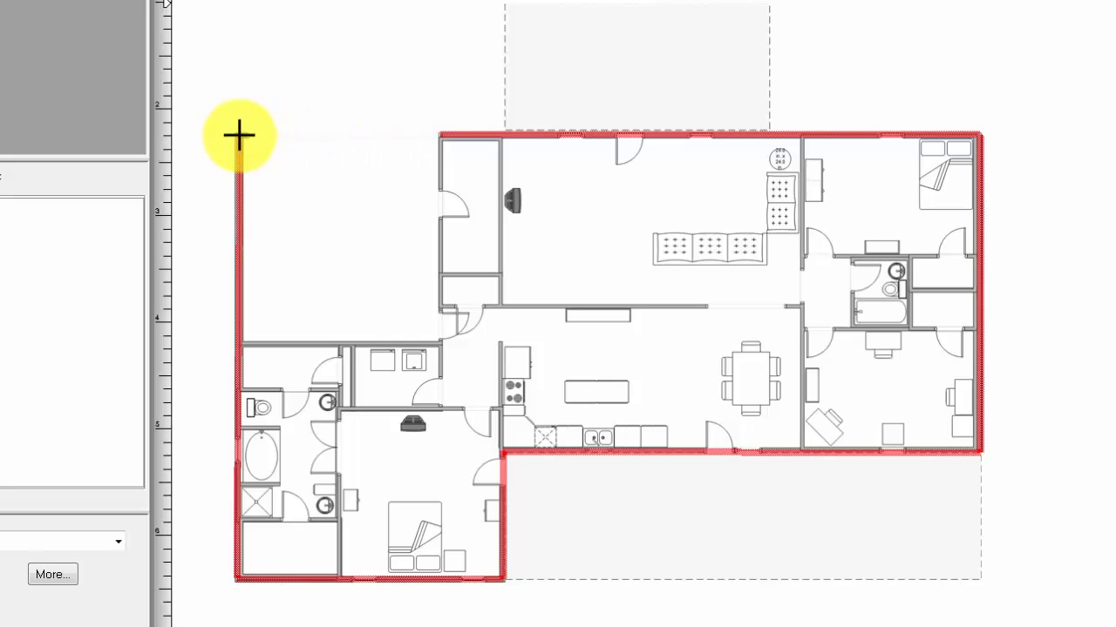
left_click_drag(239, 134, 444, 132)
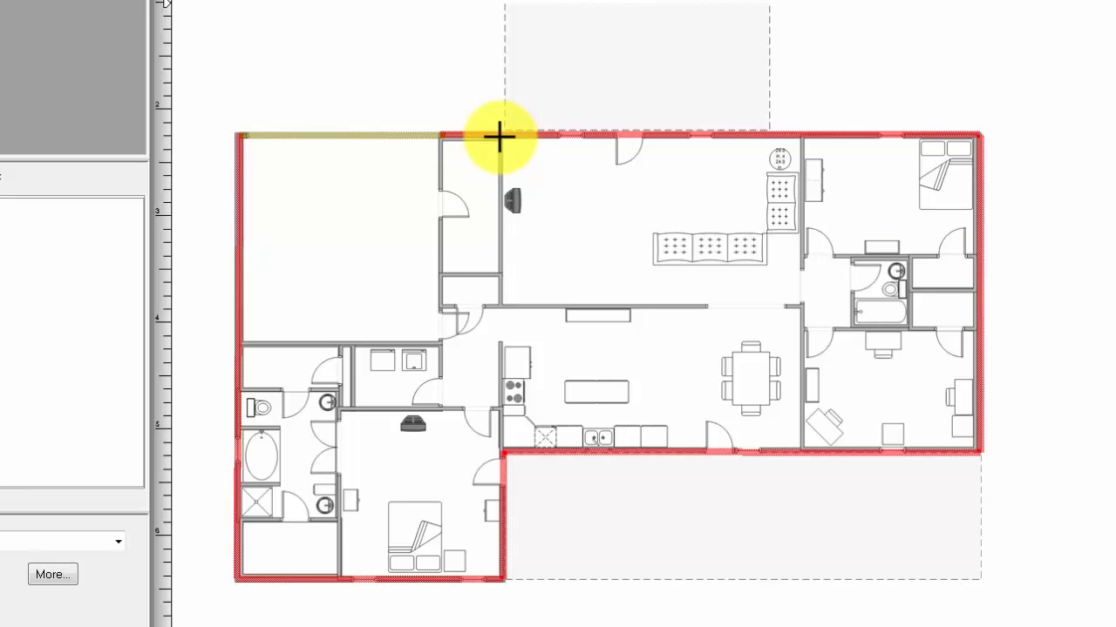
Step: Draw Dry Wall (6 dB) segments around and between the two closets beside the garage and along the living room–kitchen partition
mouse_move(502, 134)
left_mouse_down()
mouse_move(510, 244)
mouse_move(501, 307)
left_mouse_up()
left_click(501, 306)
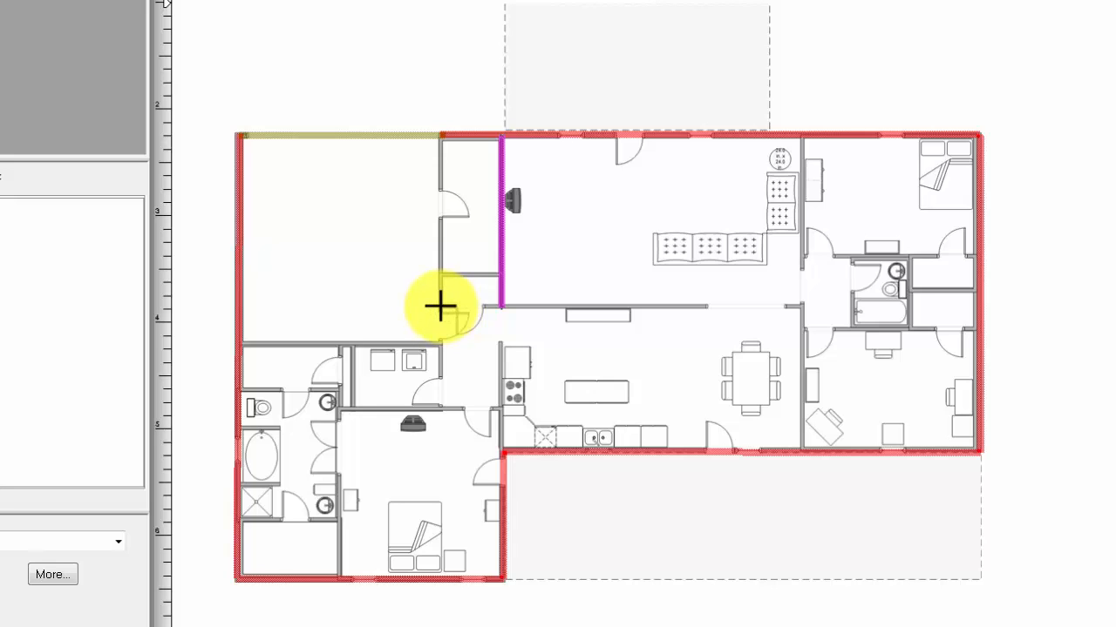
left_click_drag(441, 305, 706, 307)
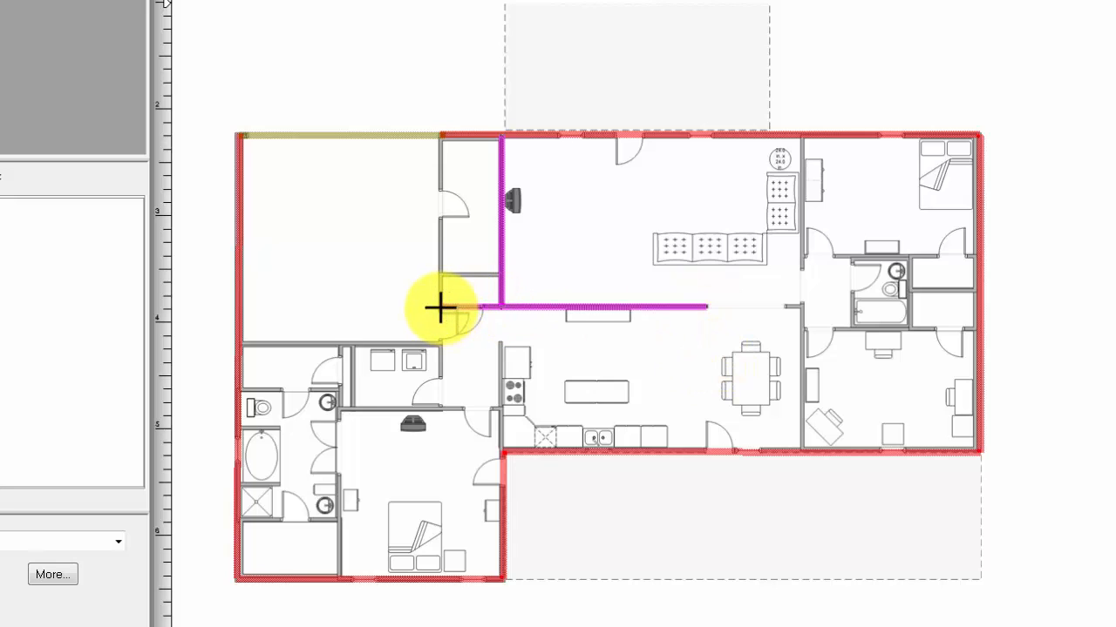
left_click_drag(440, 307, 440, 137)
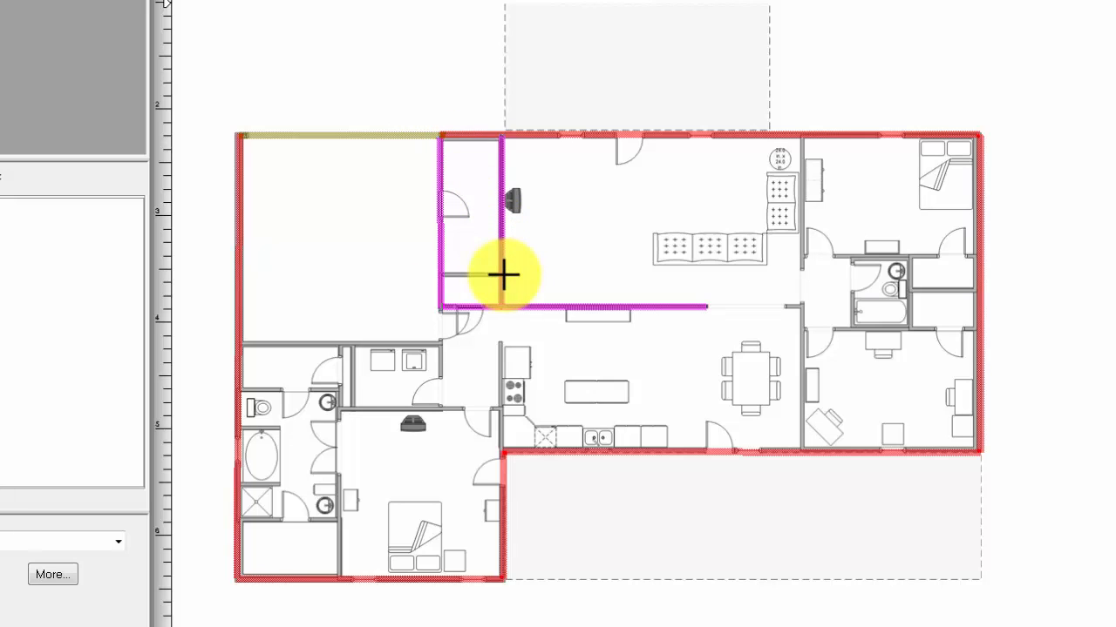
left_click_drag(499, 274, 440, 275)
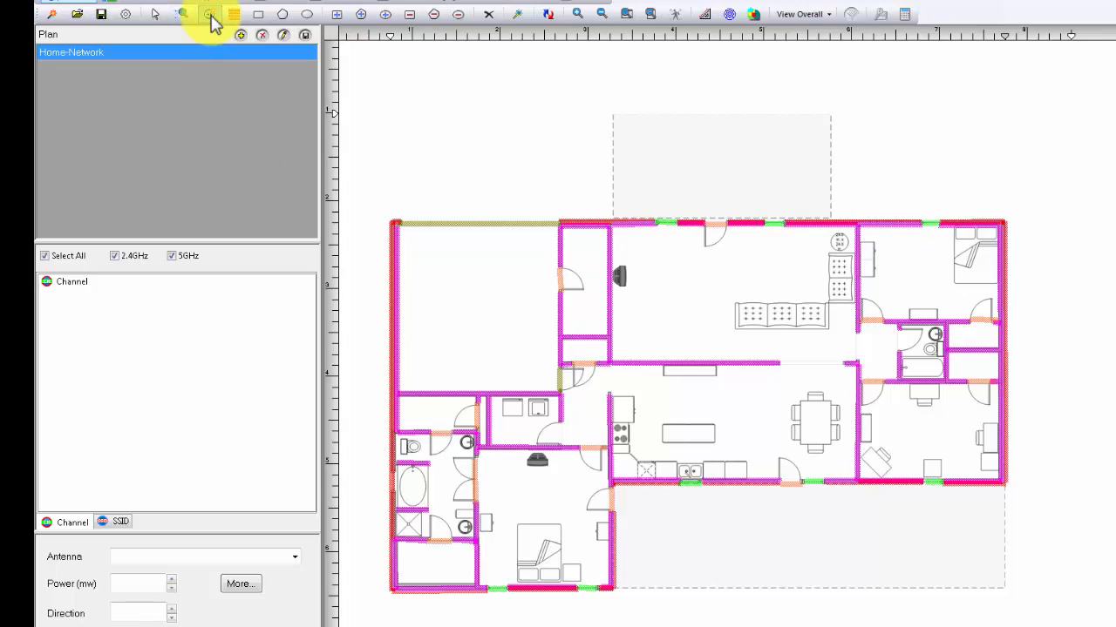
Step: Place an access point in the closet above the office, at about X 64.4, Y 28.6 feet, and return to selection mode
left_click(211, 16)
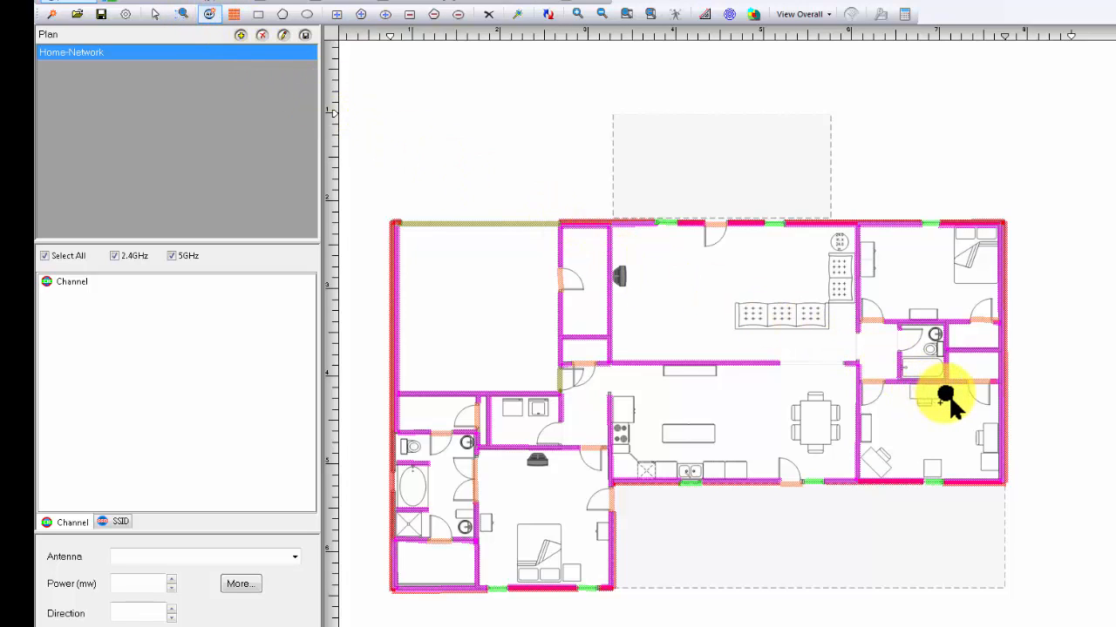
left_click(957, 366)
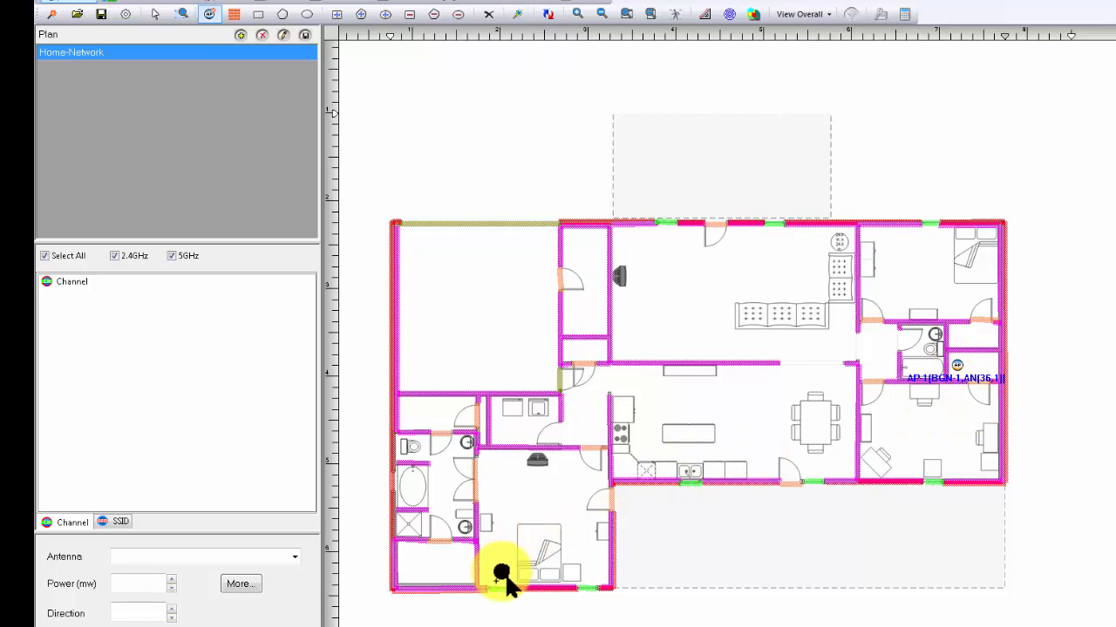
left_click(154, 14)
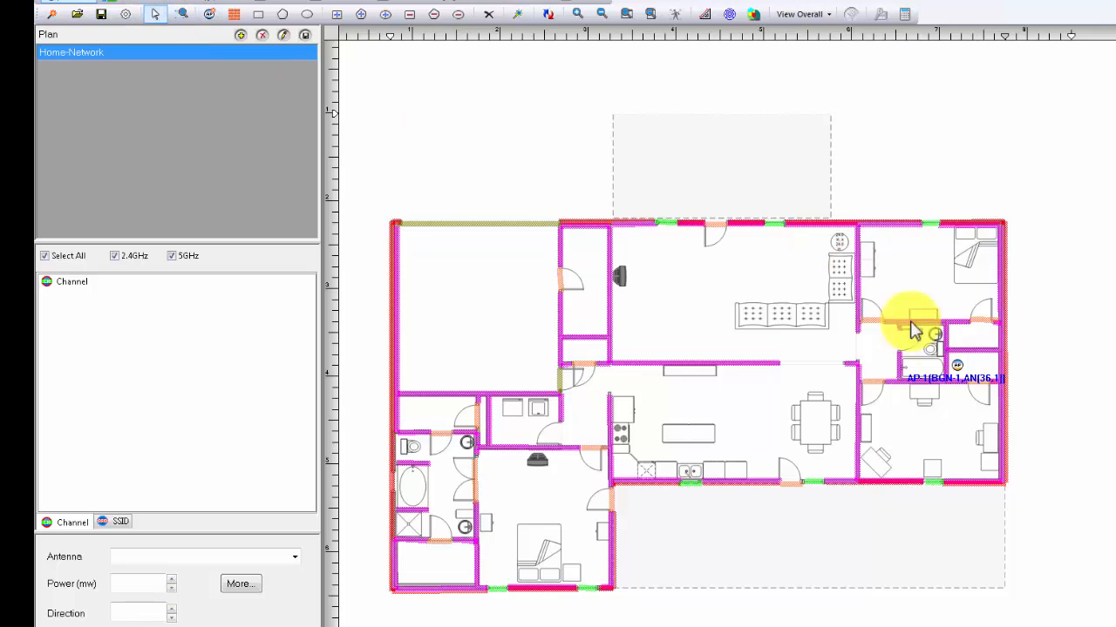
Step: Name the closet access point Office-AP, set its model to R710, and review its 5.0 GHz and 2.4 GHz settings
right_click(959, 365)
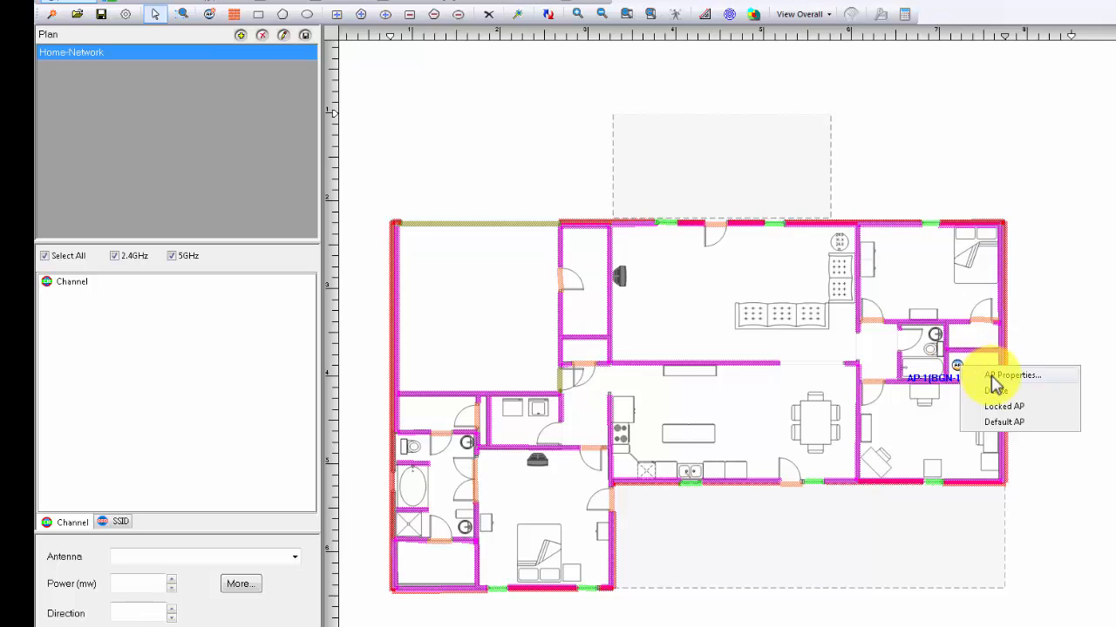
left_click(1003, 376)
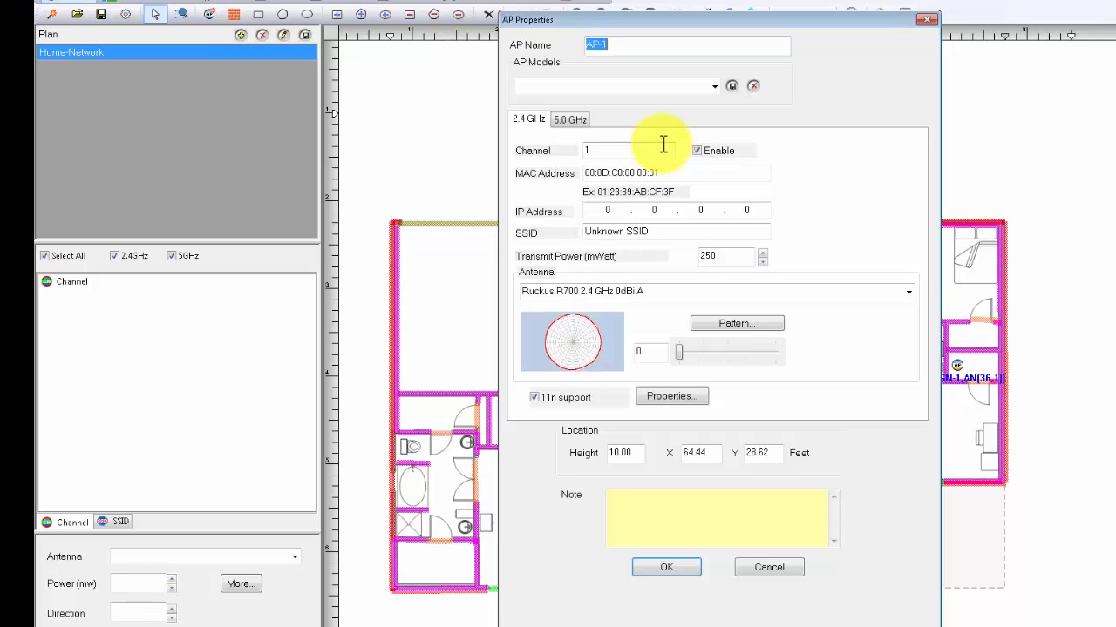
type("Office-AP")
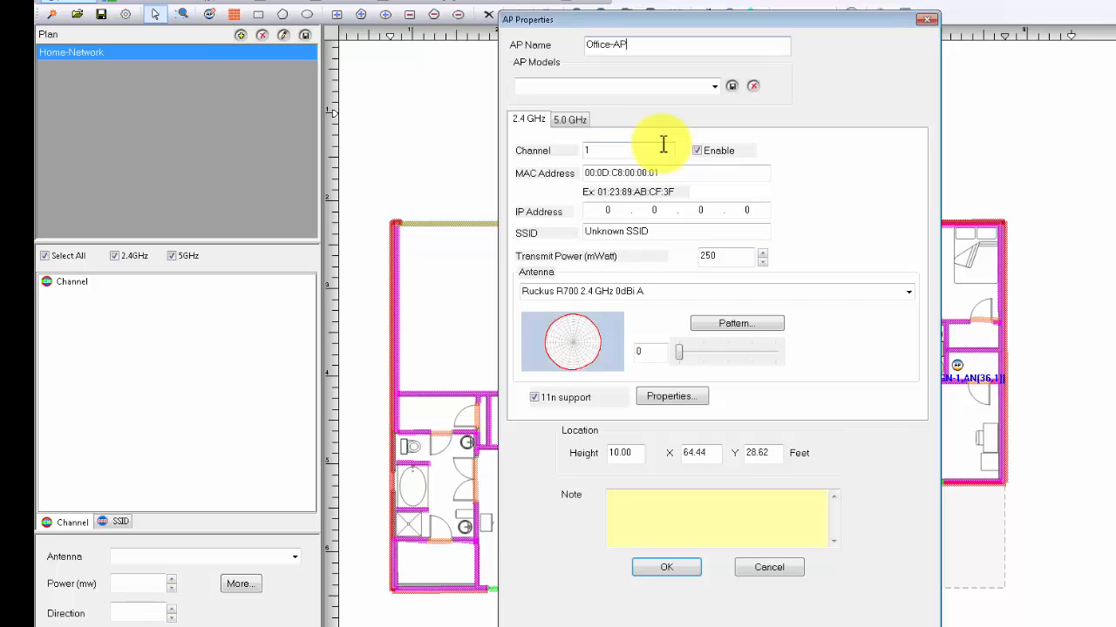
left_click(713, 88)
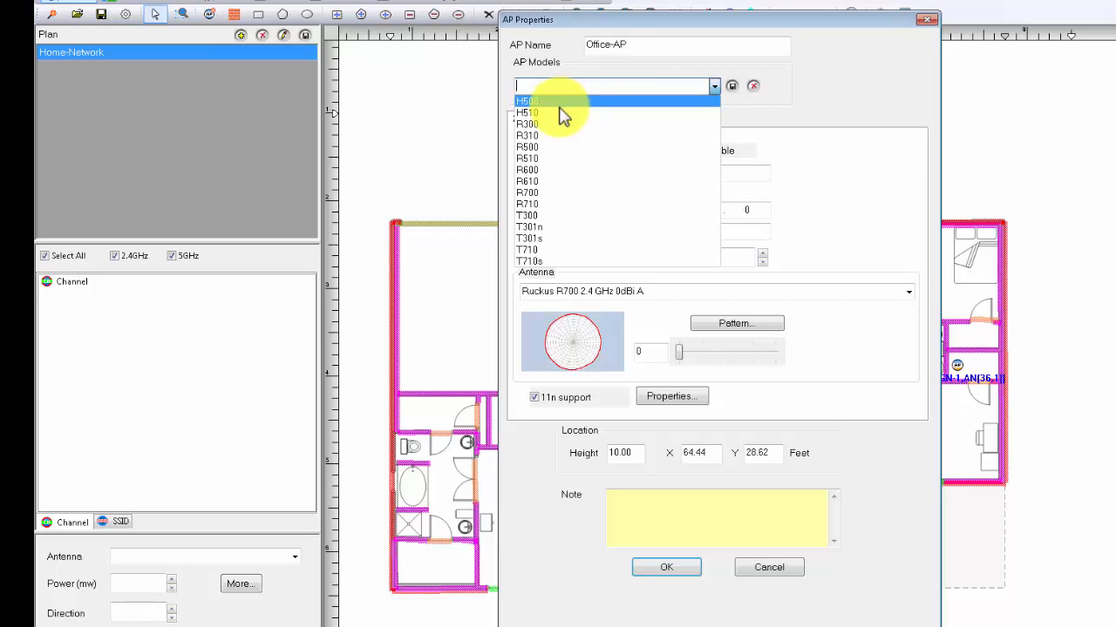
left_click(547, 205)
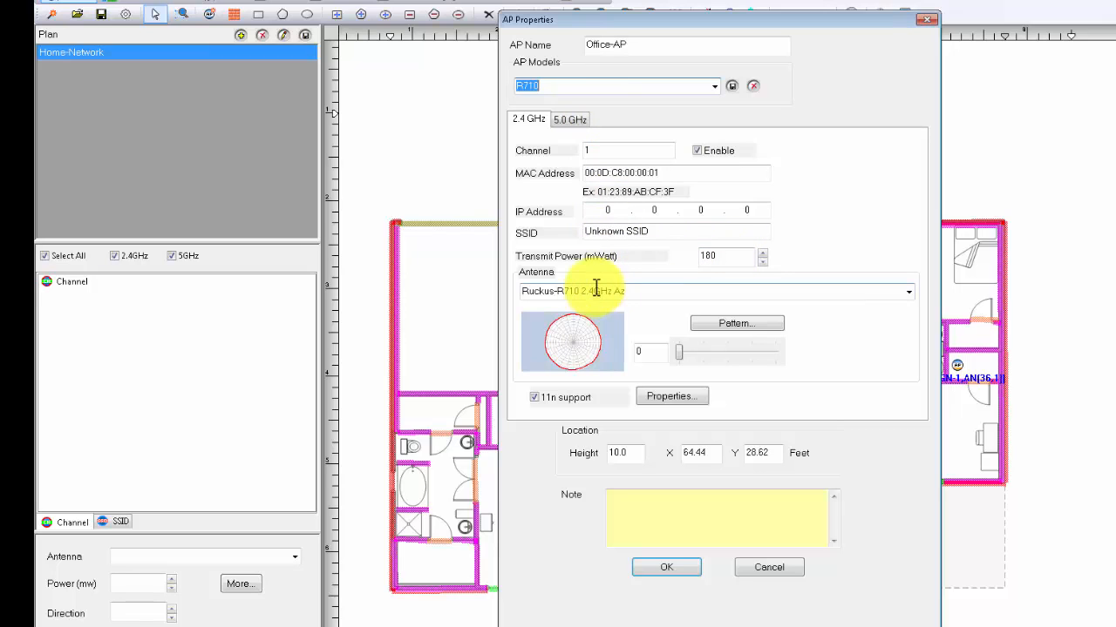
left_click(570, 121)
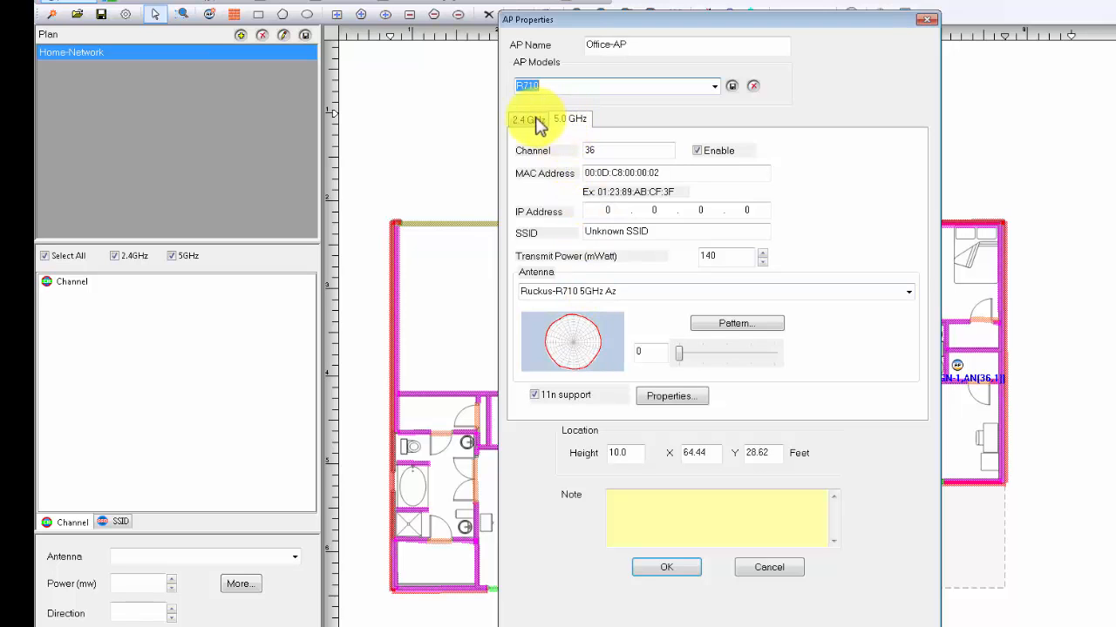
left_click(530, 119)
left_click(677, 572)
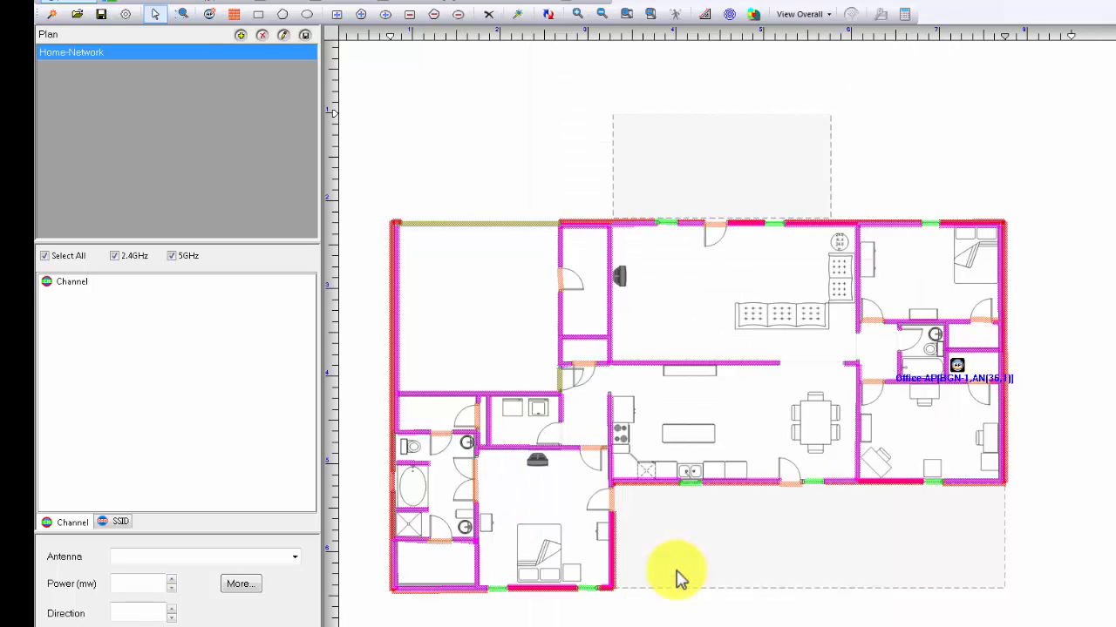
Step: Lock Office-AP in place and check its Locked AP and Default AP options without making it the default
right_click(958, 372)
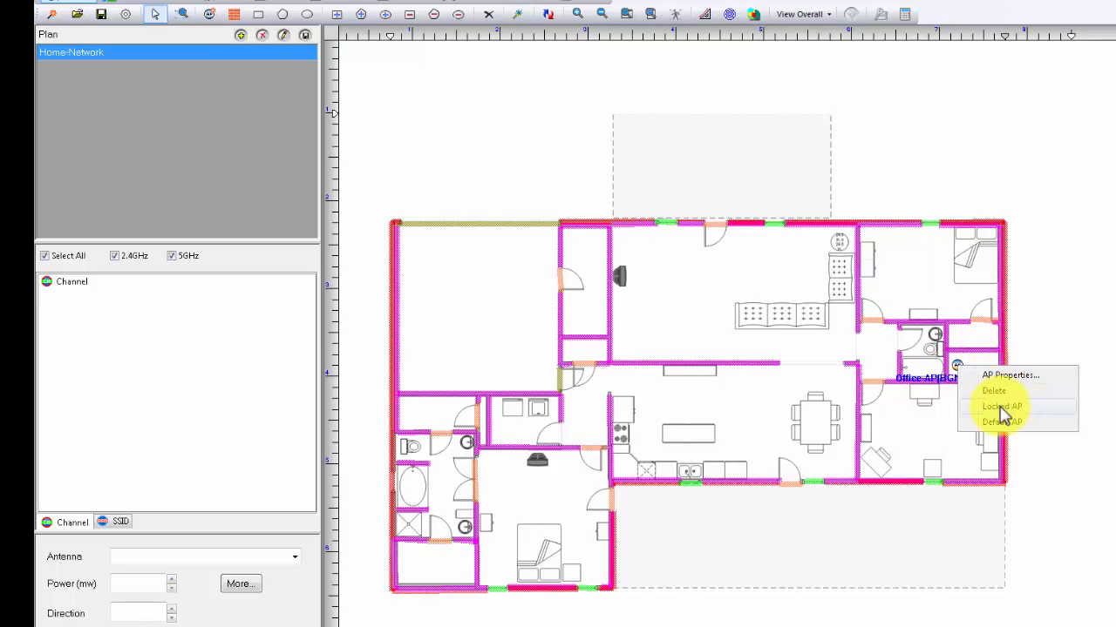
left_click(1002, 407)
right_click(958, 368)
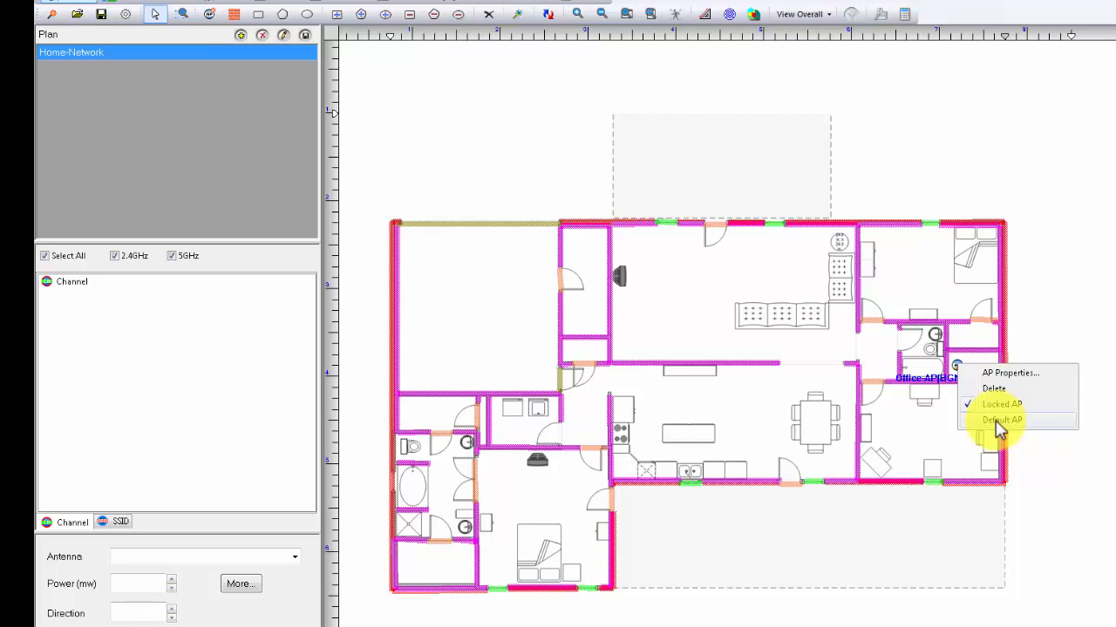
left_click(1084, 311)
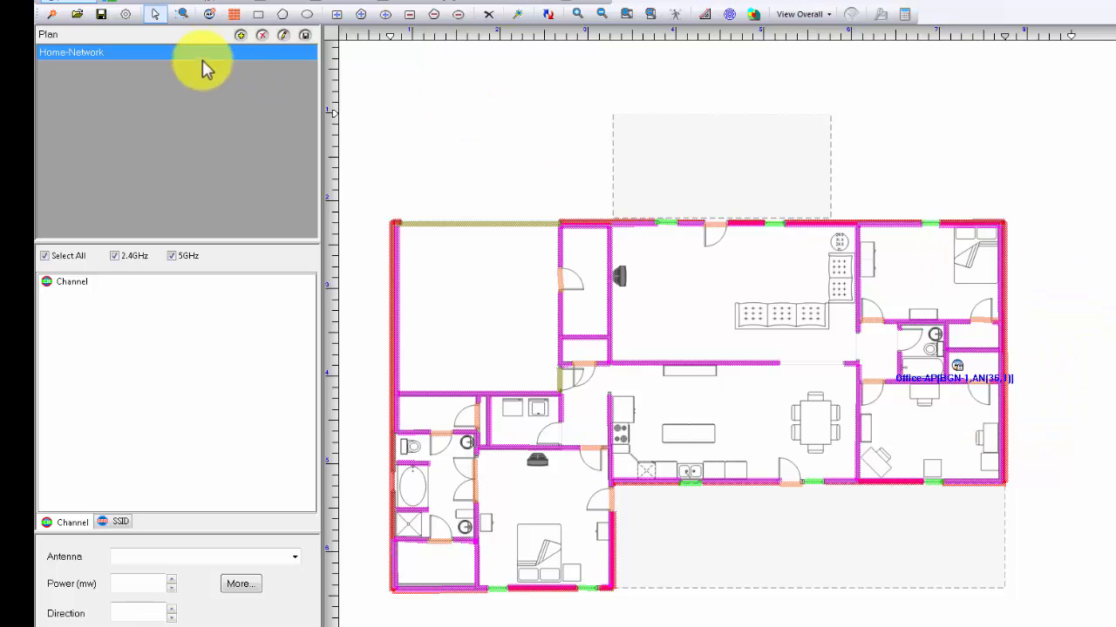
Step: Place a second access point beside the bed in the lower bedroom, at about X 13.3, Y 52.1 feet, and return to selection mode
left_click(209, 13)
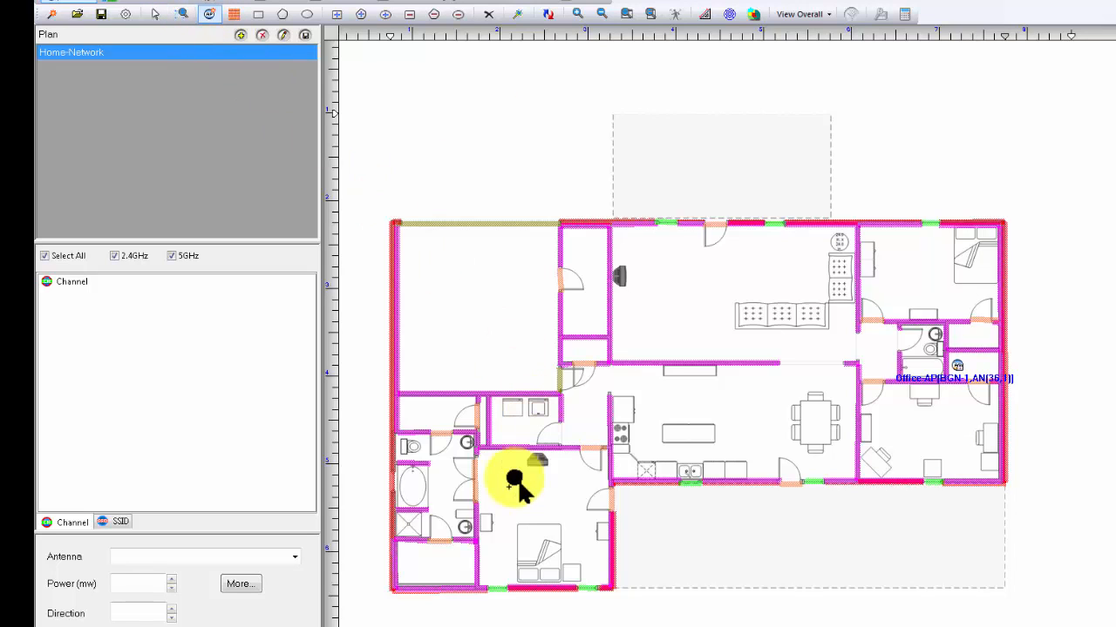
left_click(506, 572)
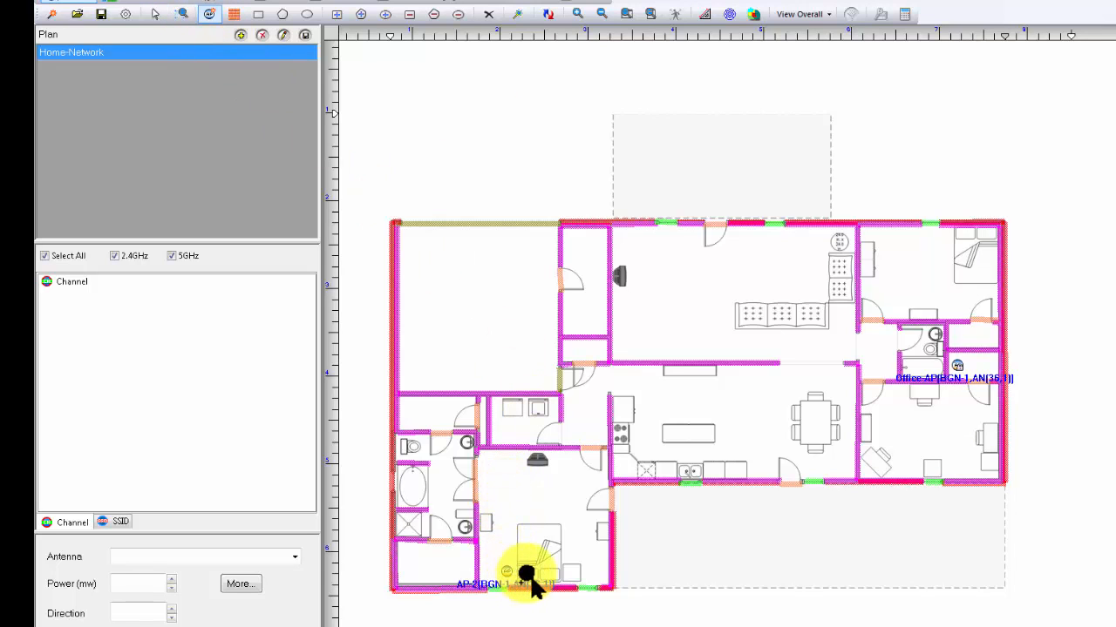
left_click(155, 15)
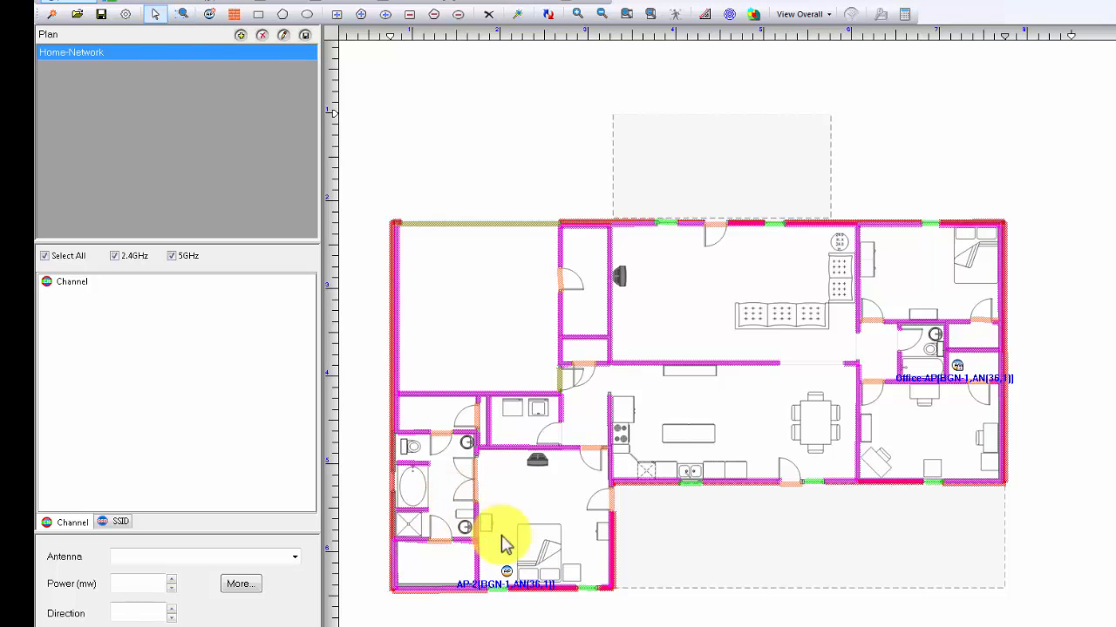
Step: Name the lower bedroom's access point BDR-AP and set its model to R700
right_click(507, 571)
left_click(556, 578)
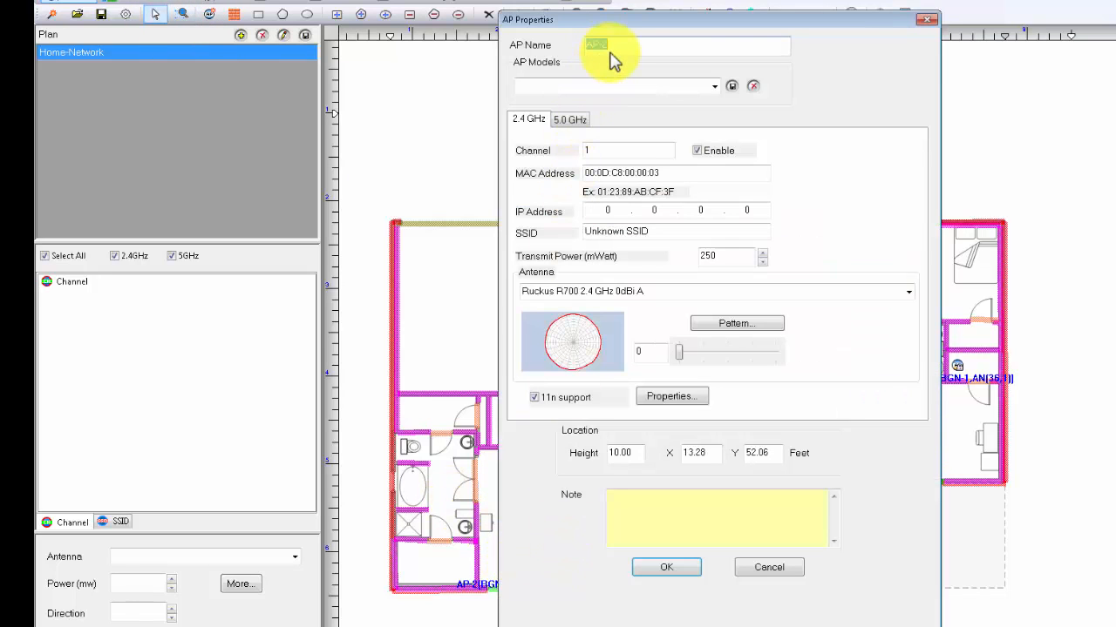
type("BDR-AP")
left_click(715, 85)
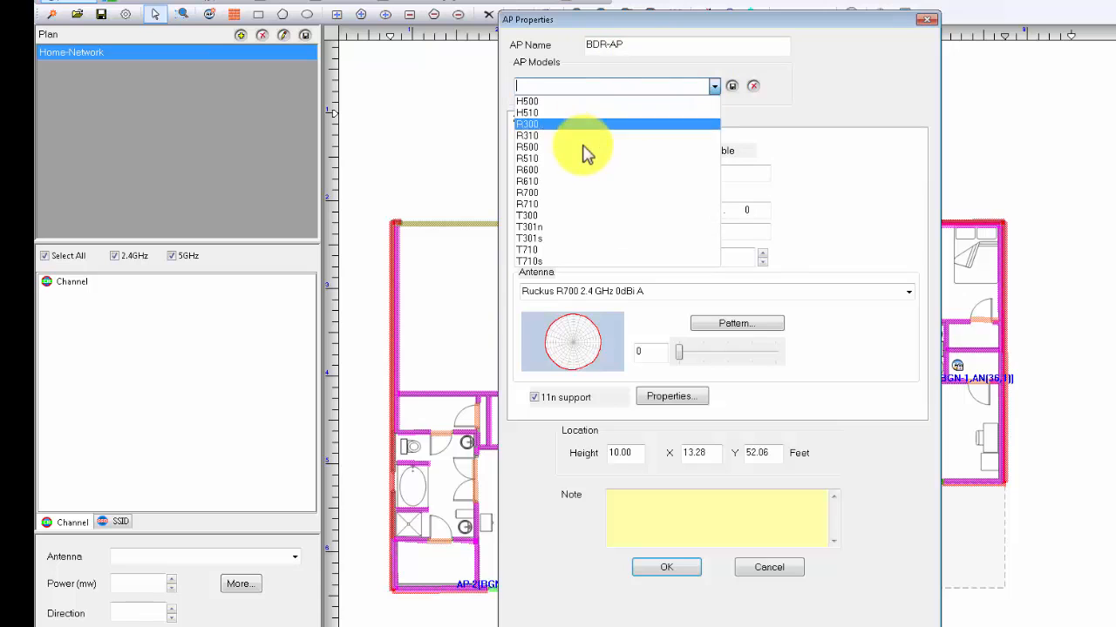
left_click(563, 192)
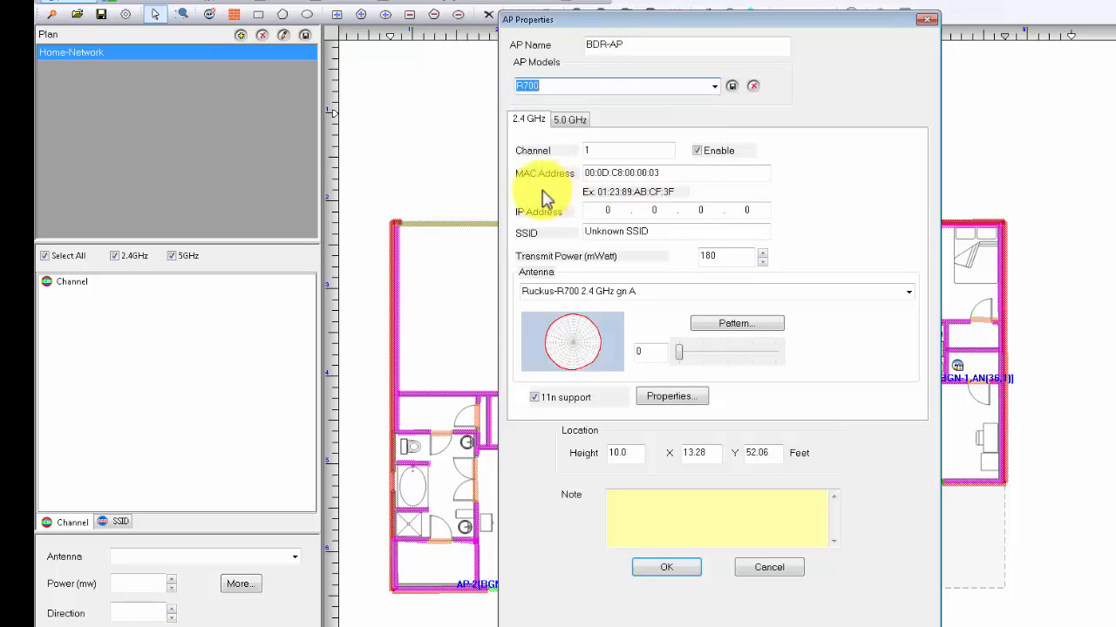
left_click(661, 571)
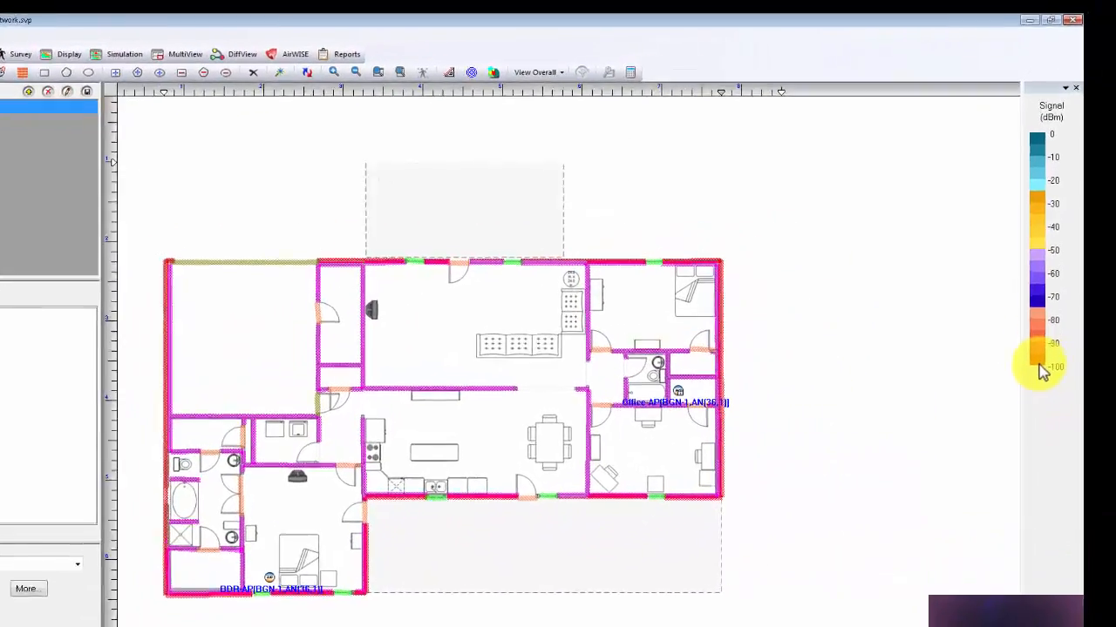
Step: Set the signal legend's cutoff to about -65 dBm and generate the plan's coverage heatmap
left_click_drag(1041, 370, 1039, 302)
left_click_drag(1005, 394, 1005, 384)
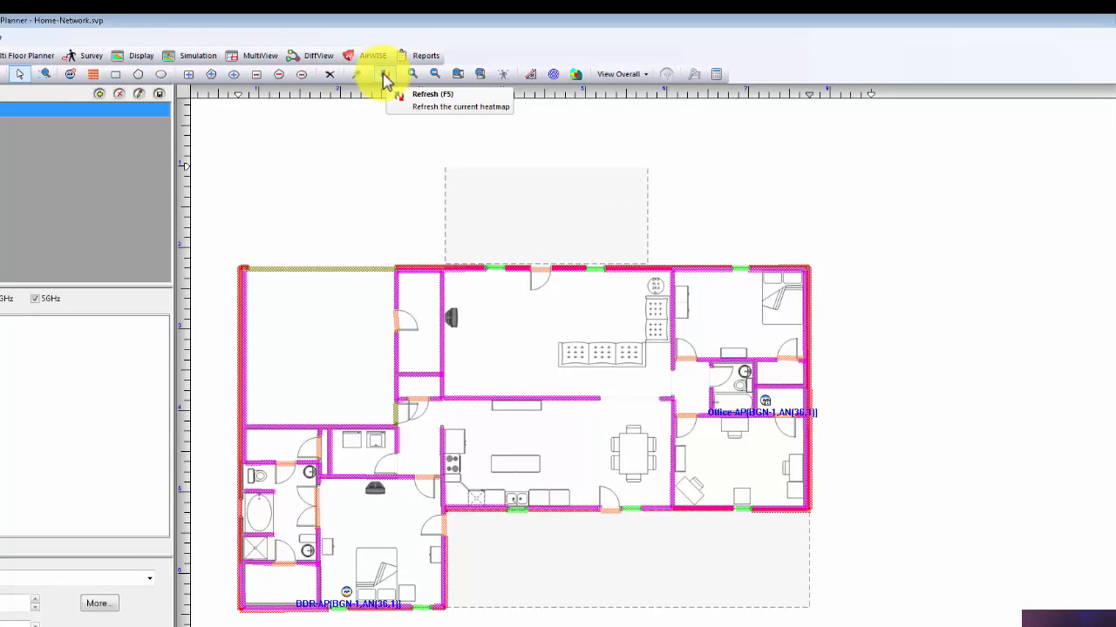
left_click(384, 75)
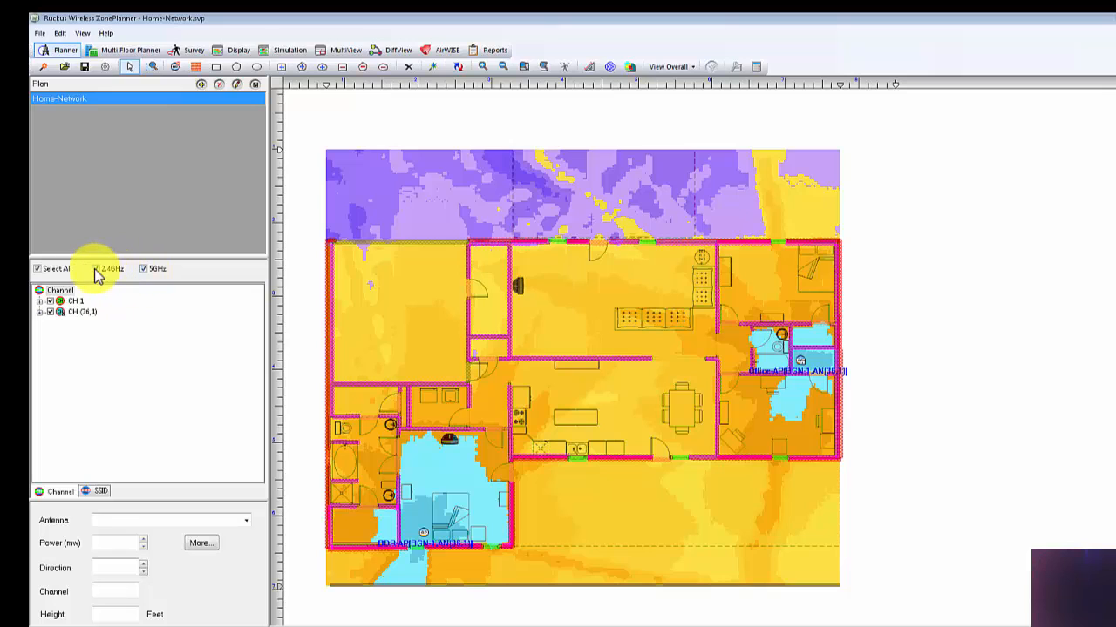
Step: Limit the heatmap to 5 GHz coverage and exclude BDR-AP from channel (36,1), leaving only Office-AP
left_click(95, 269)
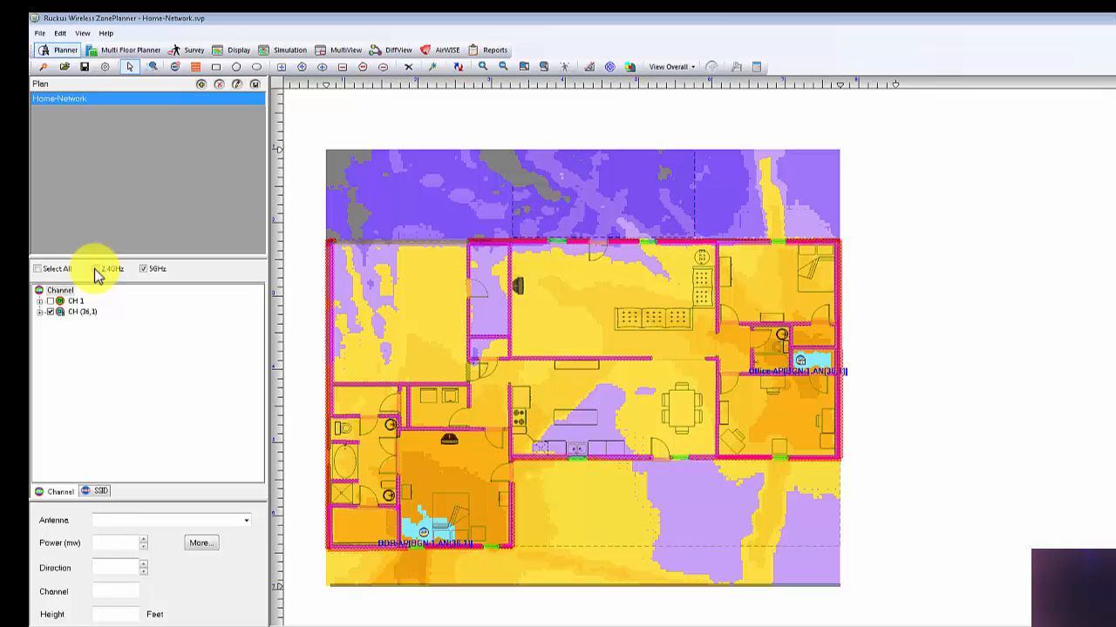
left_click(144, 269)
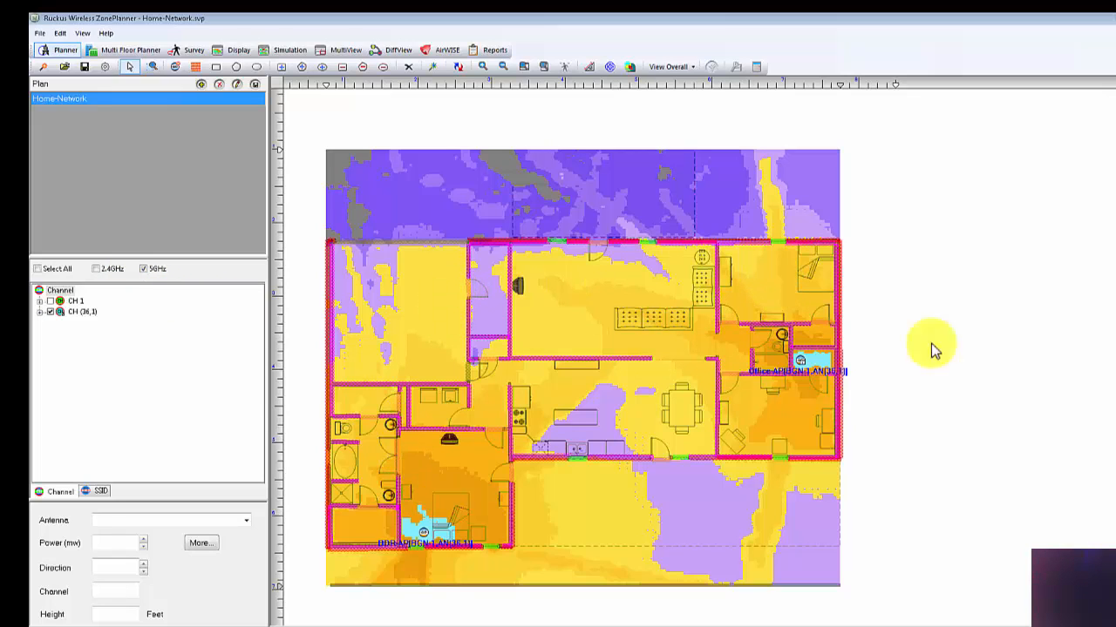
left_click(39, 311)
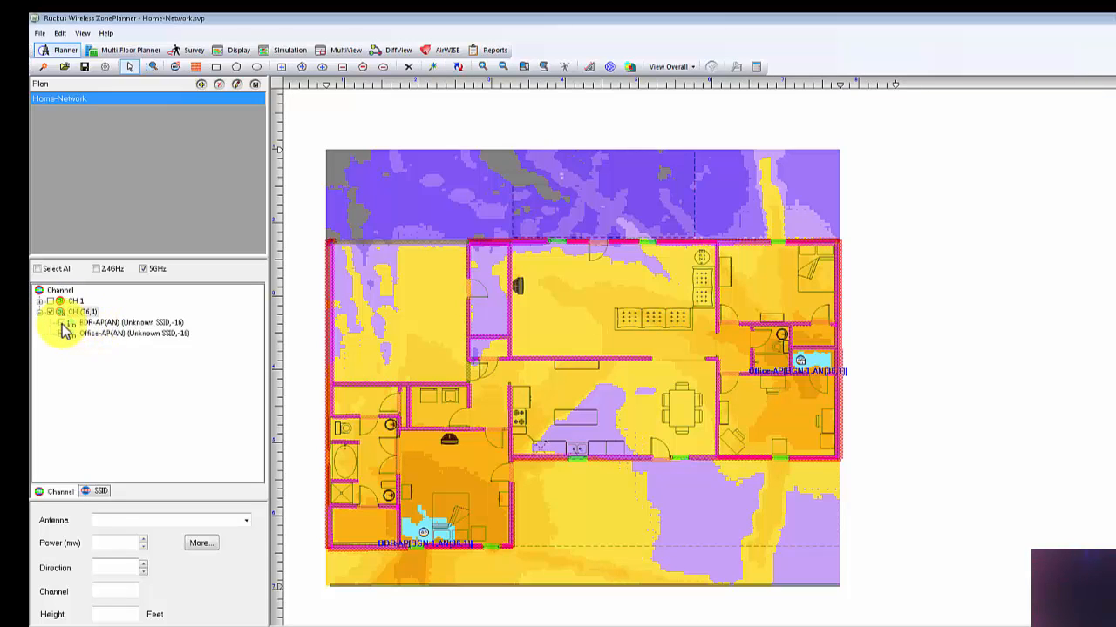
left_click(62, 325)
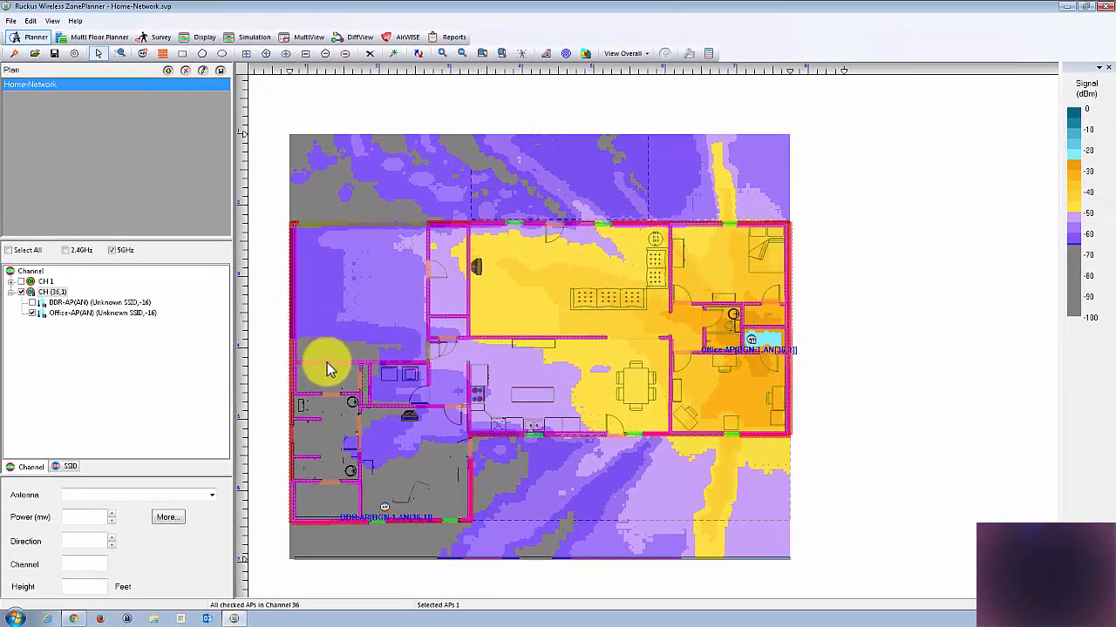
Step: Measure Office-AP's signal strength in the lower bedroom and include BDR-AP in the heatmap again
left_click(415, 487)
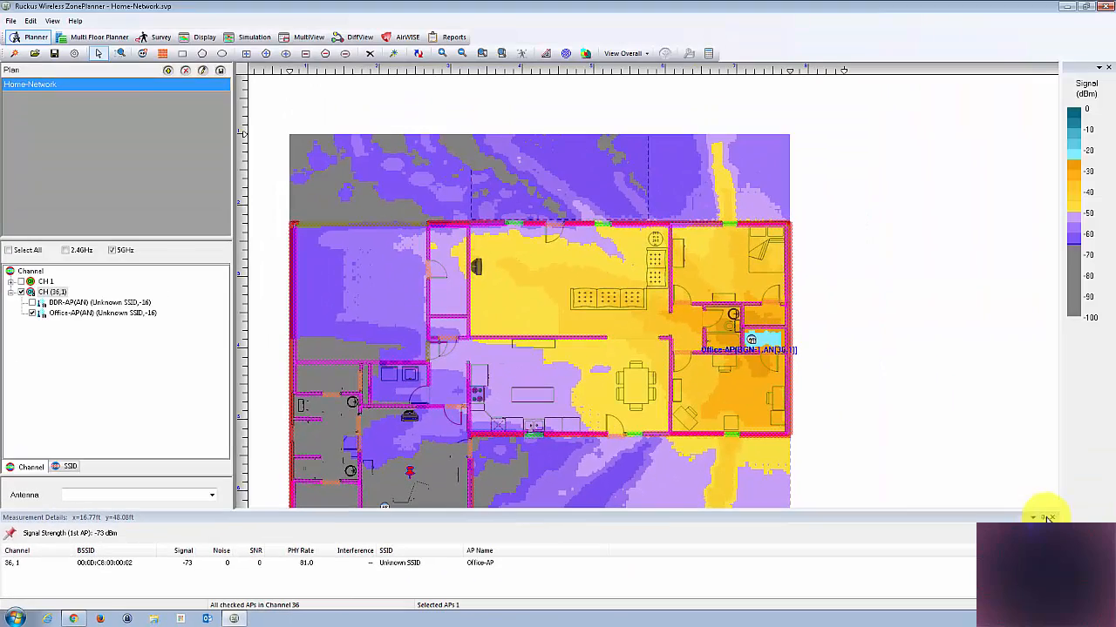
left_click(1052, 518)
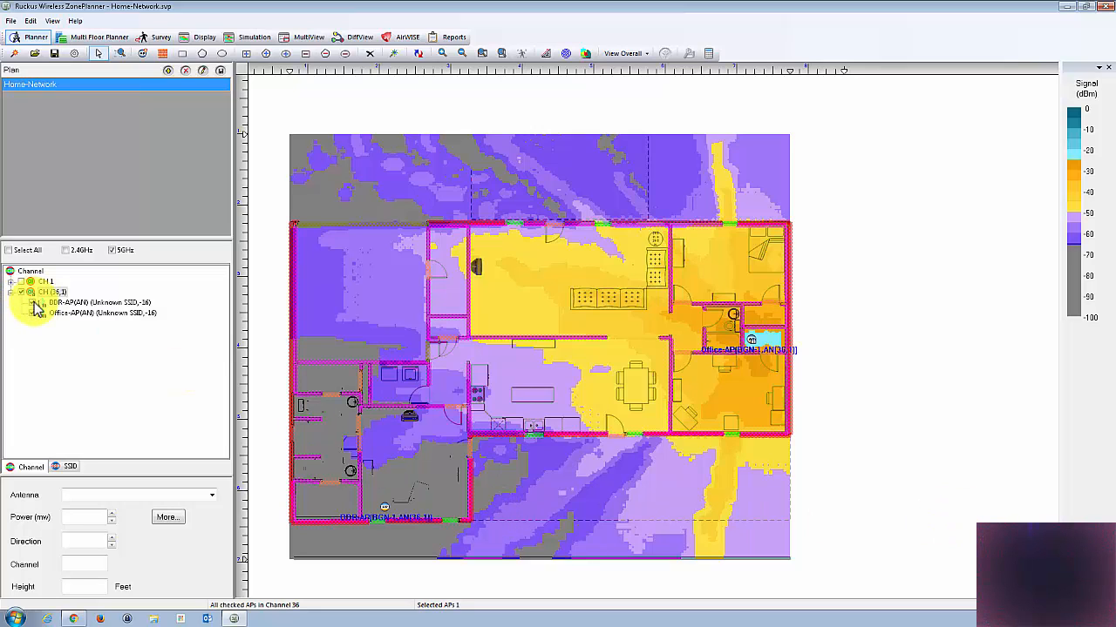
left_click(35, 304)
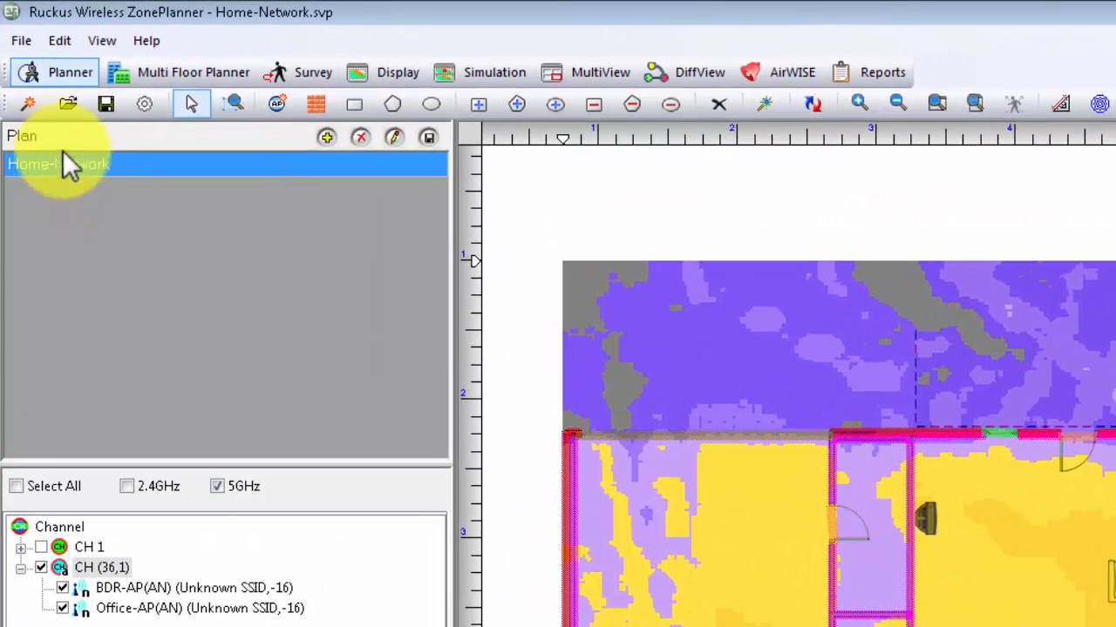
Step: Save a copy of the Home-Network plan under the name New Model
right_click(87, 164)
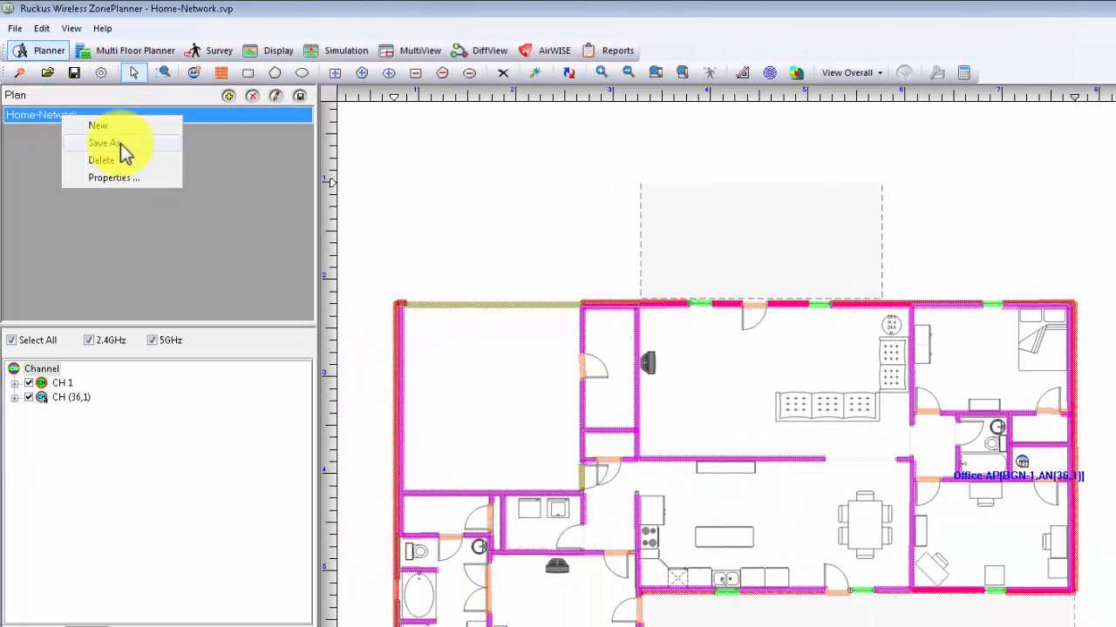
left_click(121, 145)
left_click(742, 324)
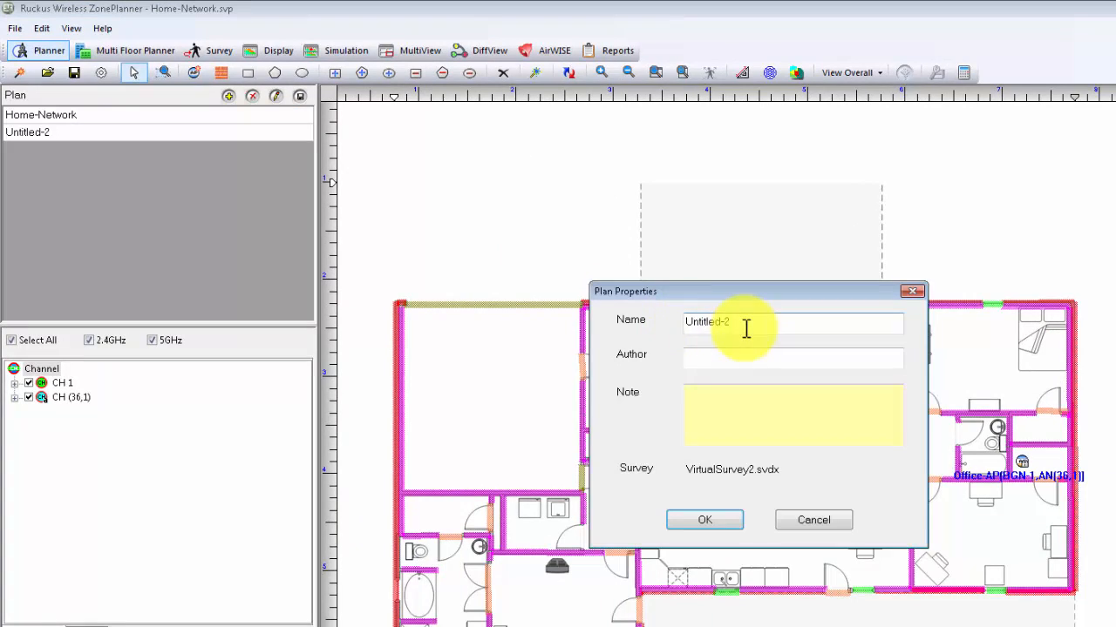
double_click(671, 325)
type("New Mode")
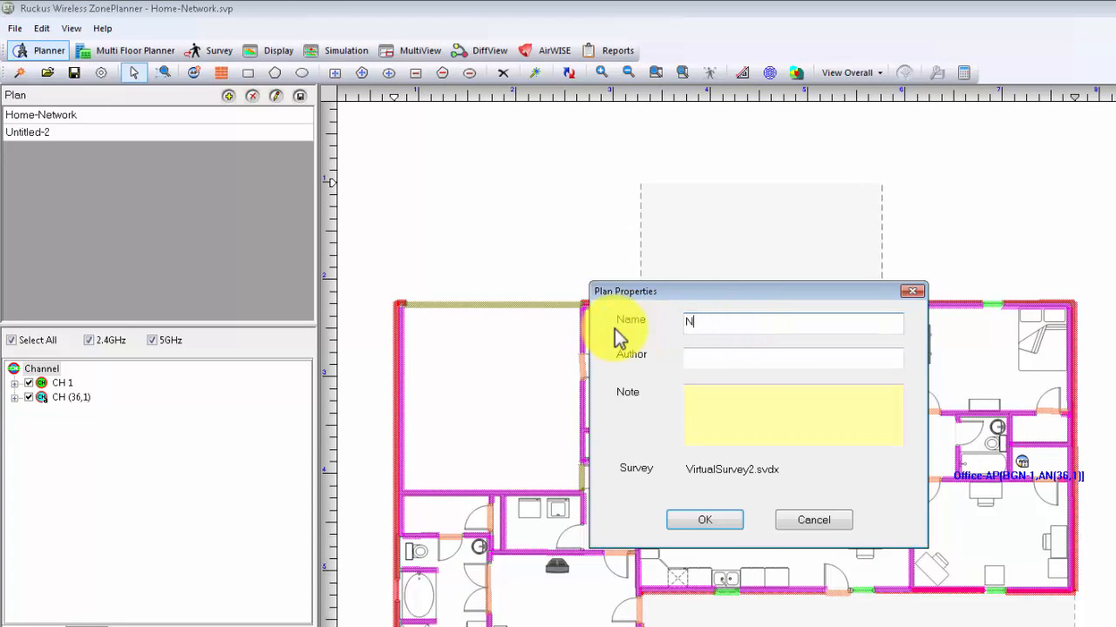
type("l")
left_click(722, 521)
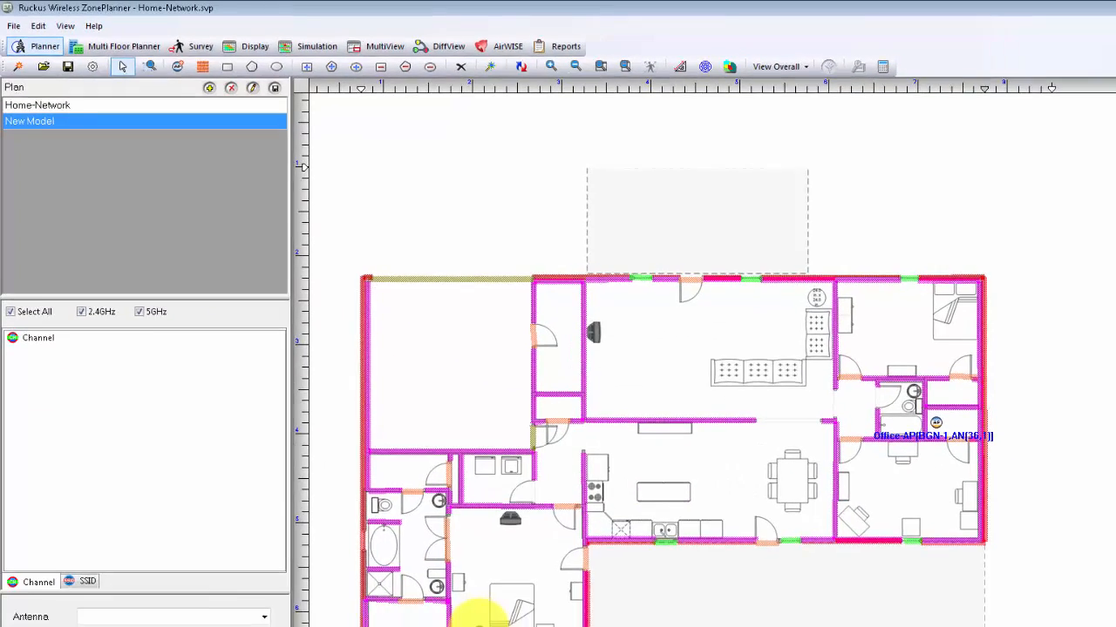
Step: Move BDR-AP to the middle of the large empty upper-left room and Office-AP below the dining table, and regenerate the heatmap for 5 GHz only
left_click_drag(393, 329, 393, 330)
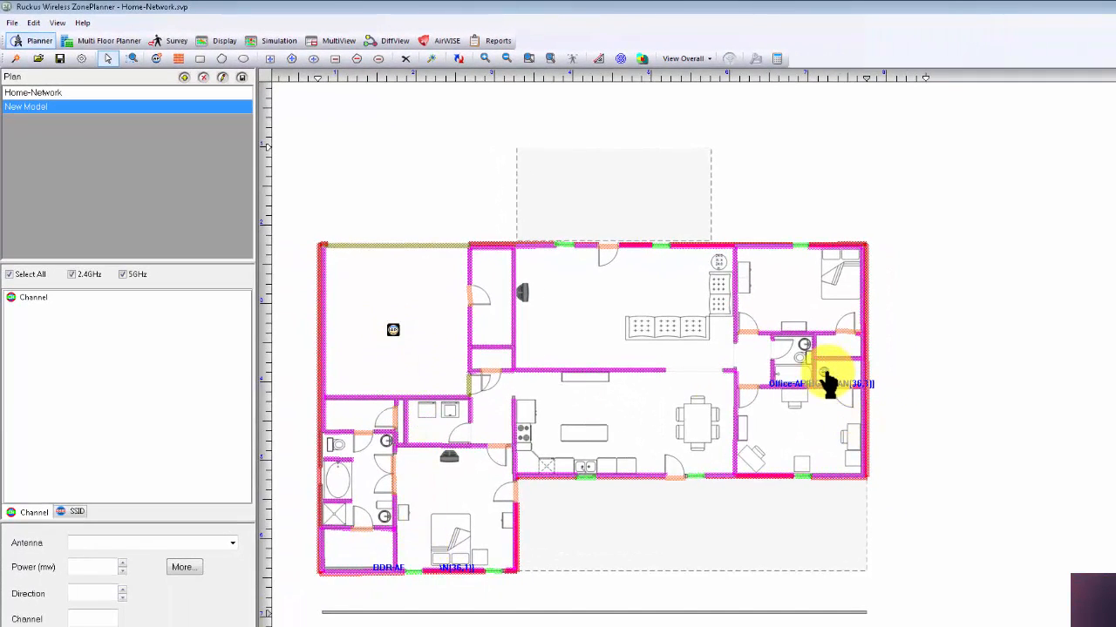
left_click_drag(826, 375, 720, 463)
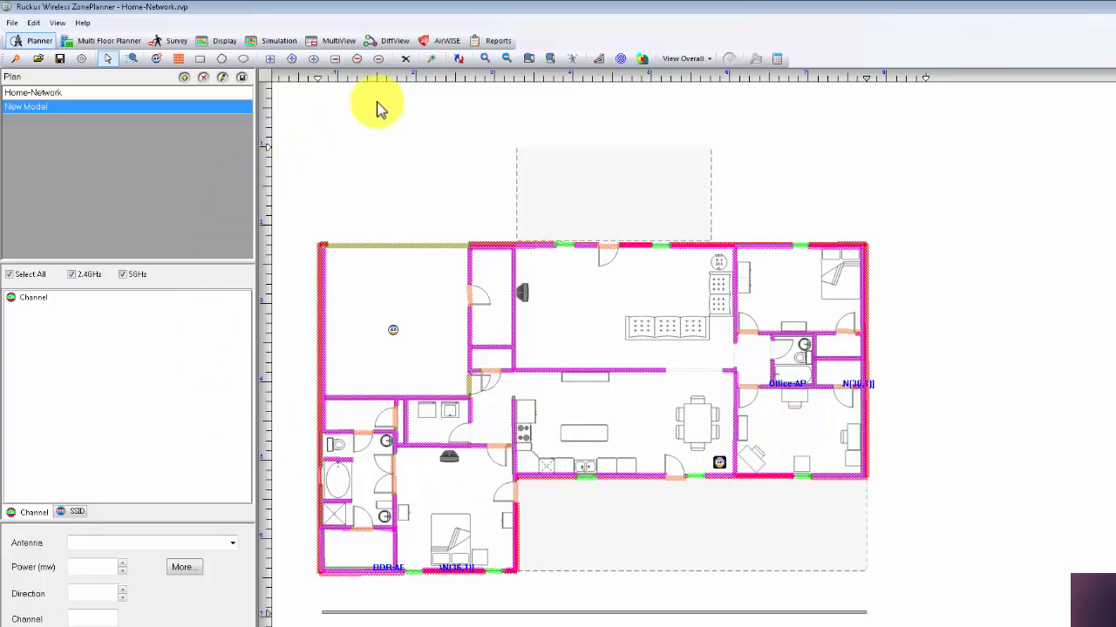
left_click(458, 59)
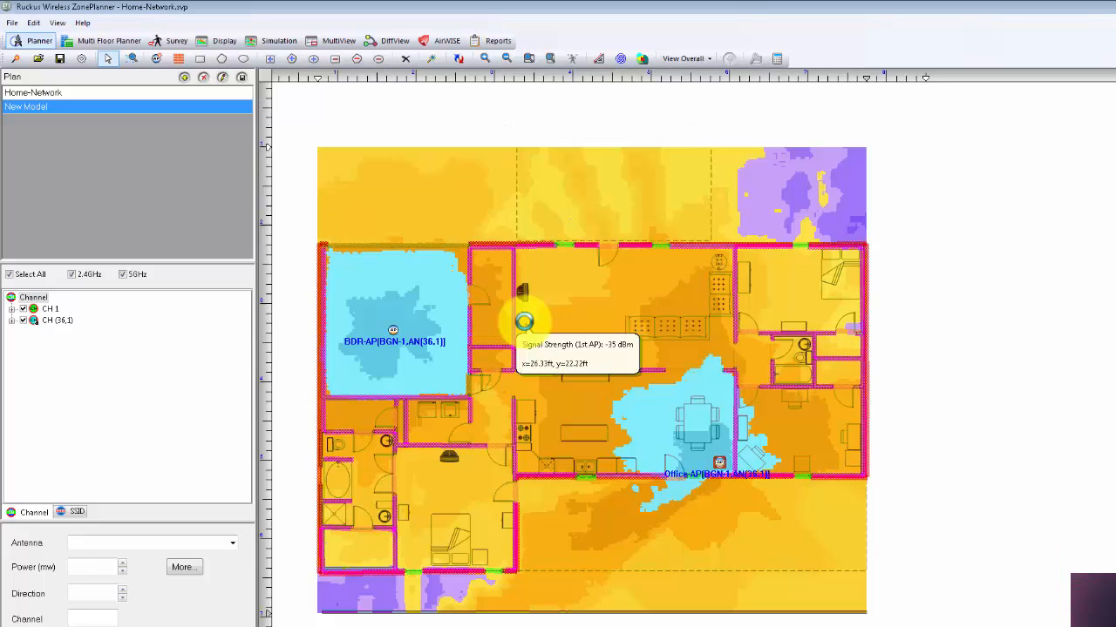
left_click(72, 274)
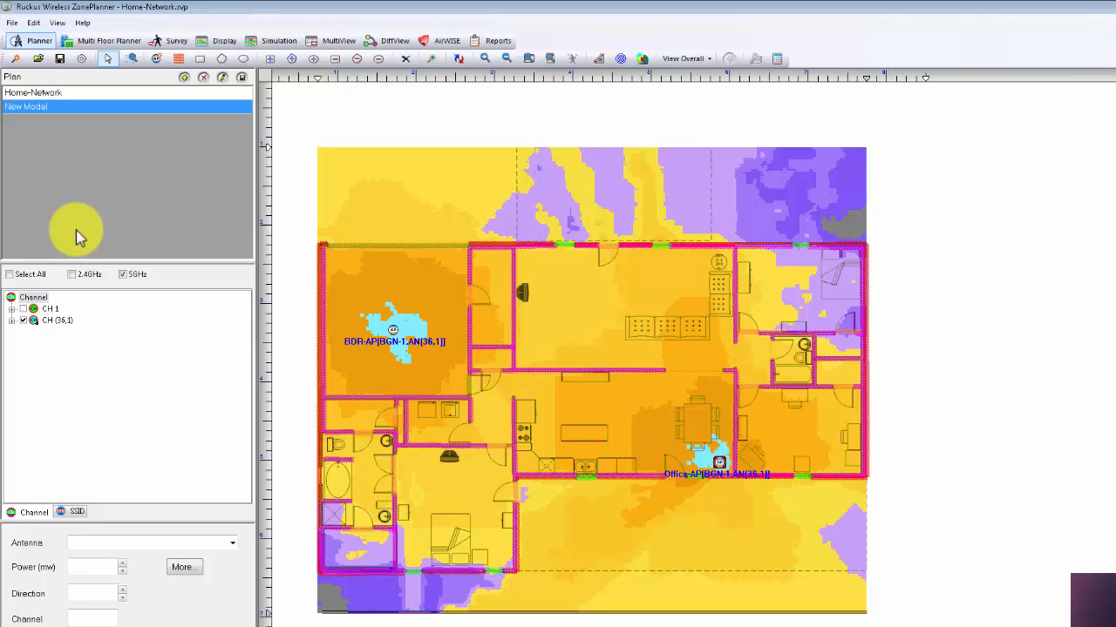
Step: Show the new plan's survey data in the Display view and set its signal legend cutoff to about -65 dBm
left_click(223, 48)
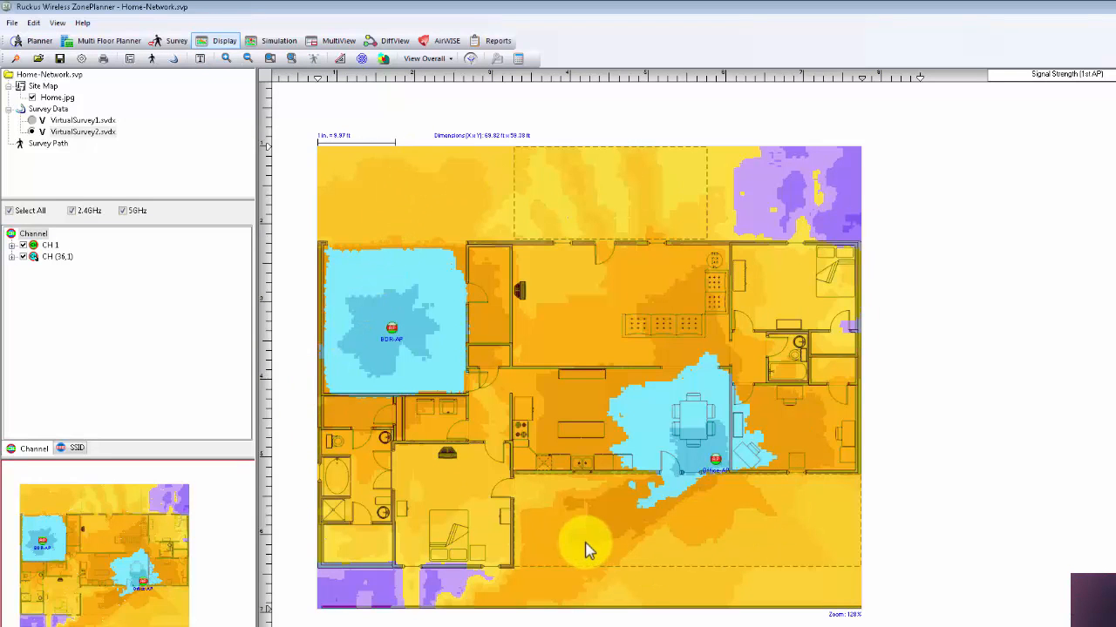
mouse_move(586, 542)
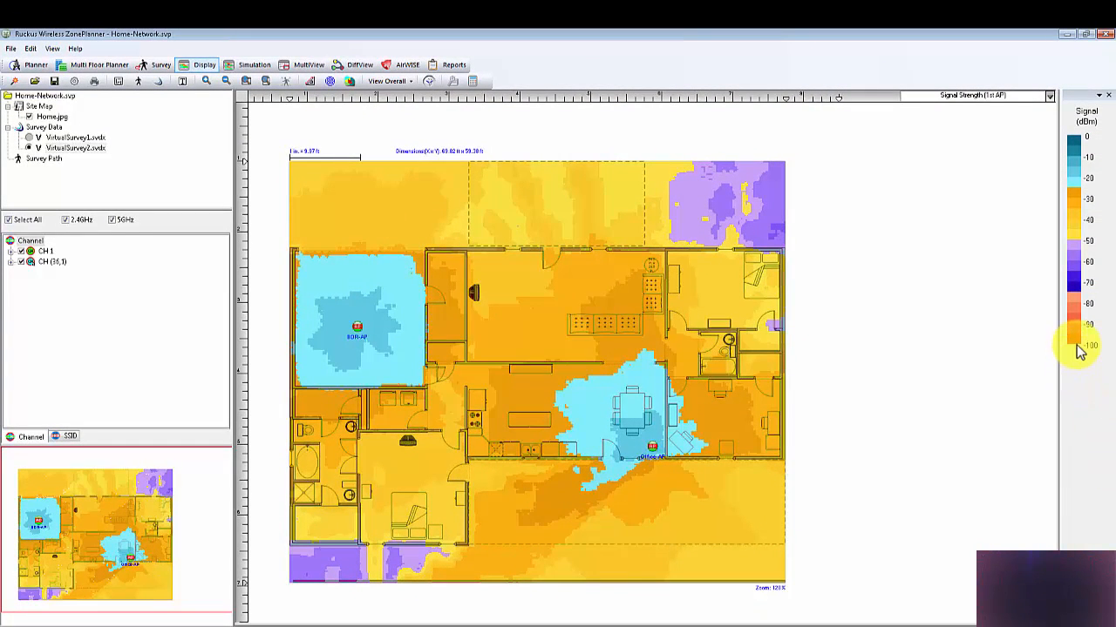
left_click_drag(1080, 351, 1074, 293)
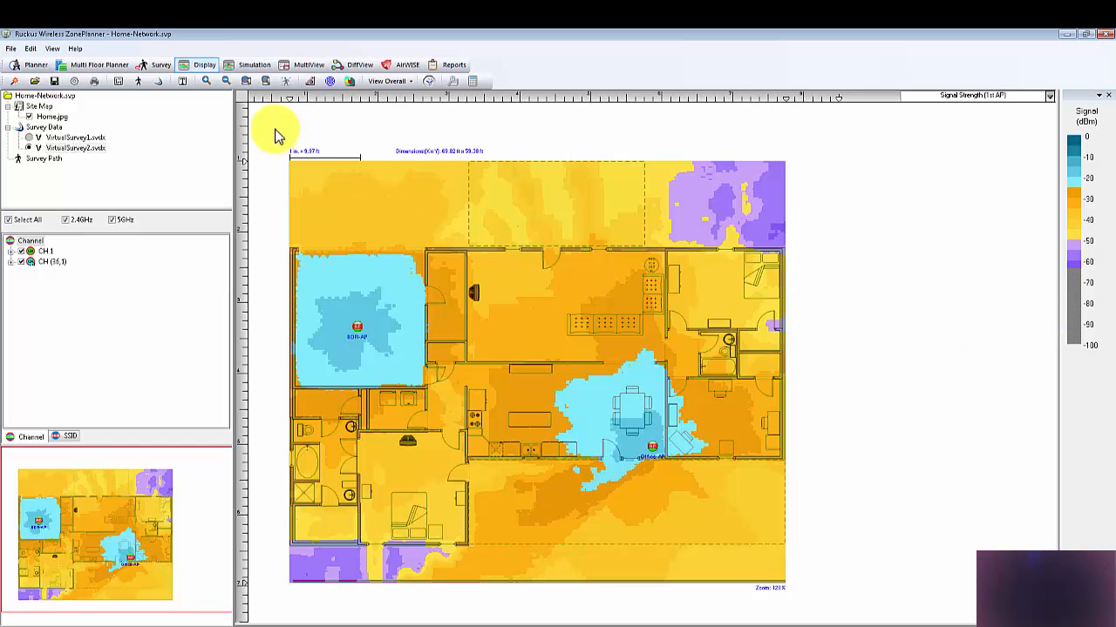
Step: Switch to the reports view and generate the Planner Report
left_click(456, 66)
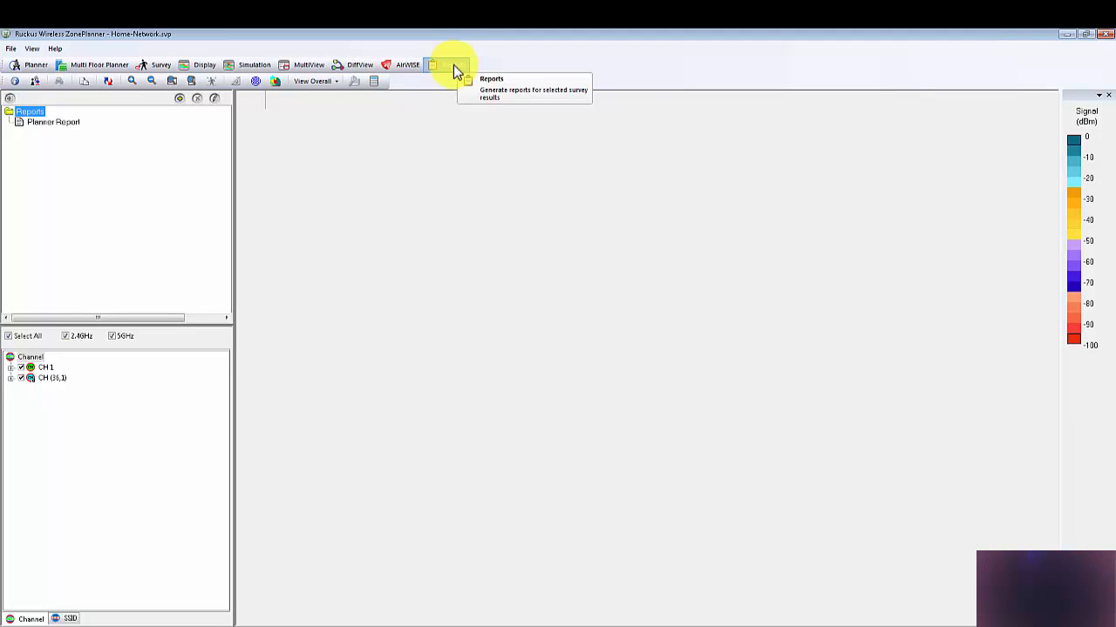
left_click(49, 124)
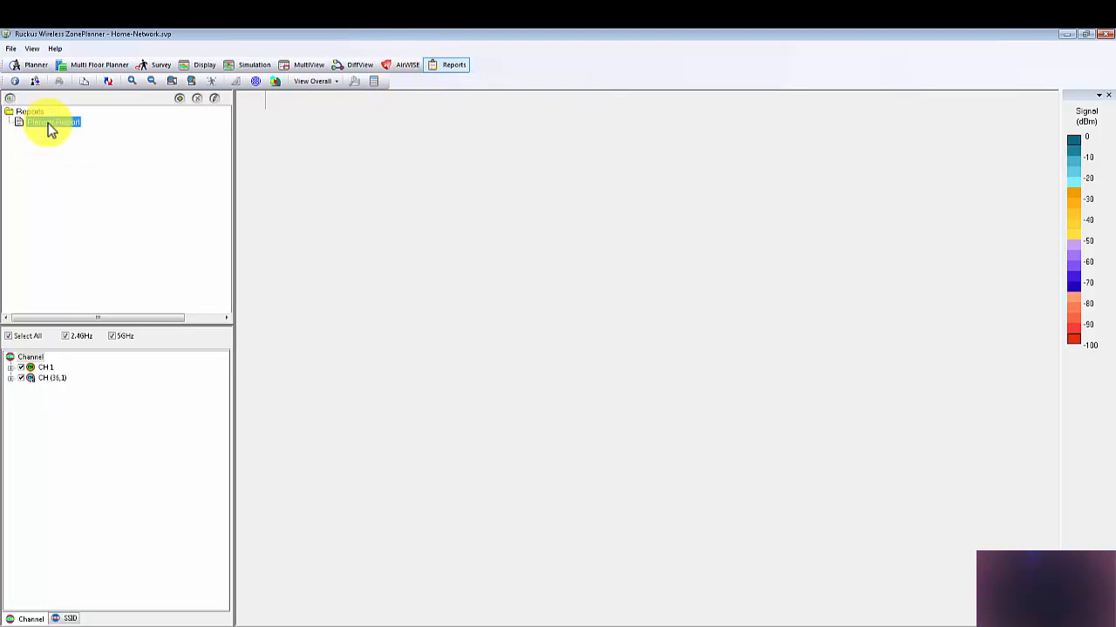
left_click(47, 122)
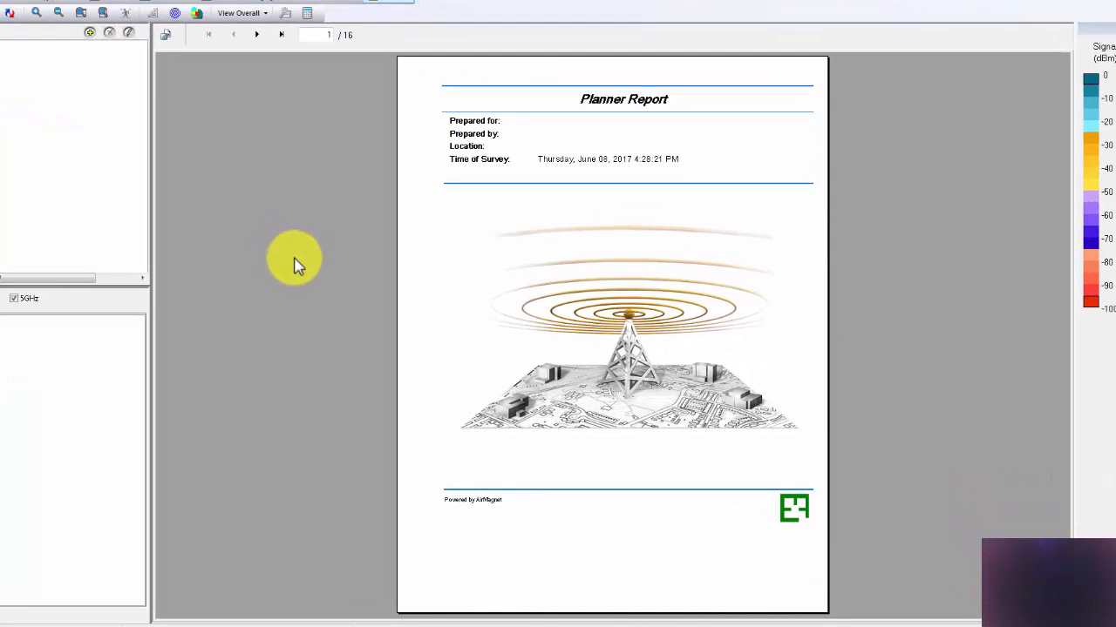
Step: Examine the Planner Report's table of contents, AP list, AP location map and signal coverage map up to page 8
left_click(258, 37)
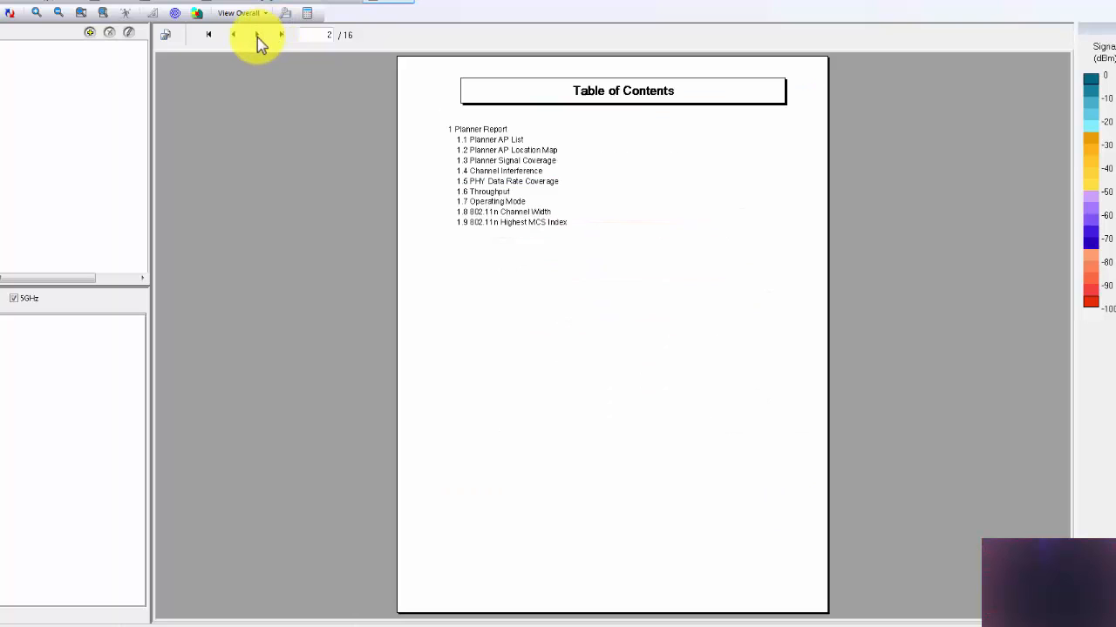
left_click(257, 37)
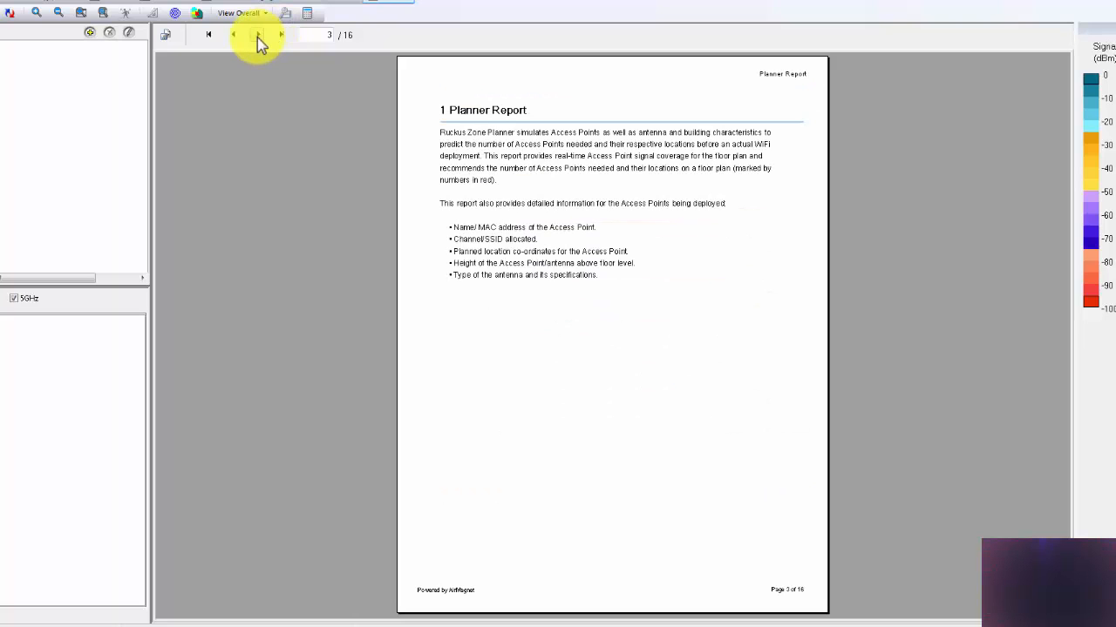
left_click(257, 37)
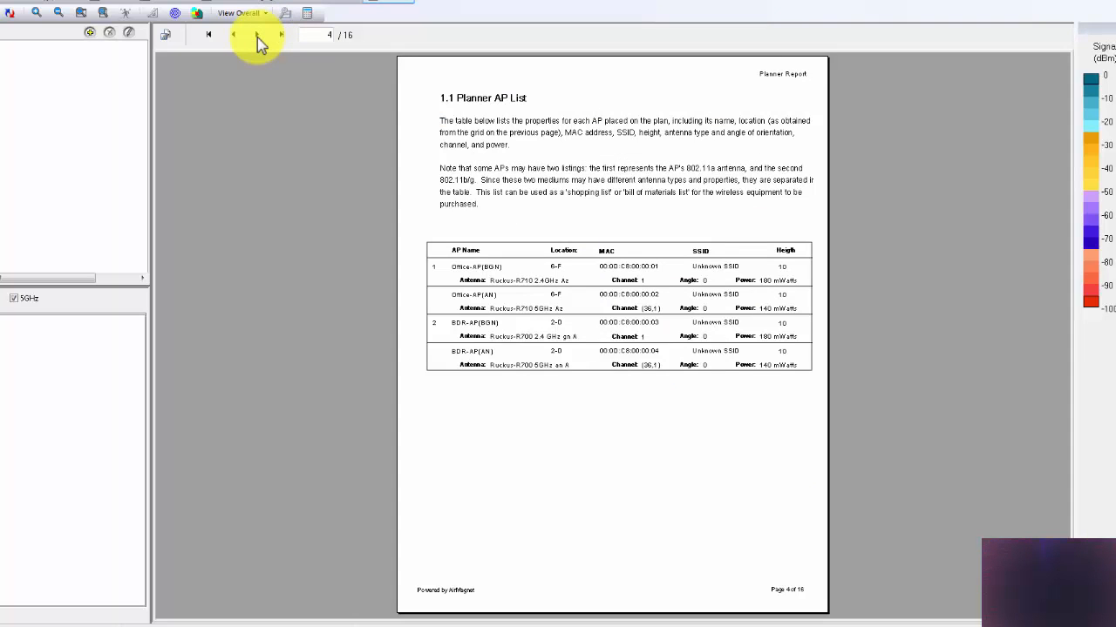
left_click(257, 37)
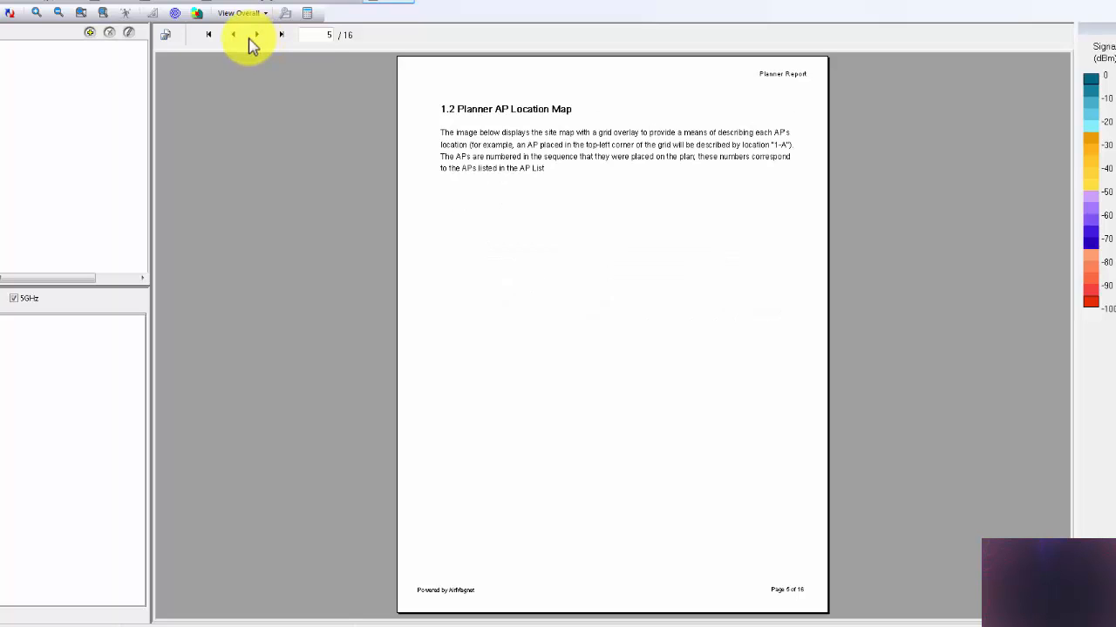
left_click(234, 38)
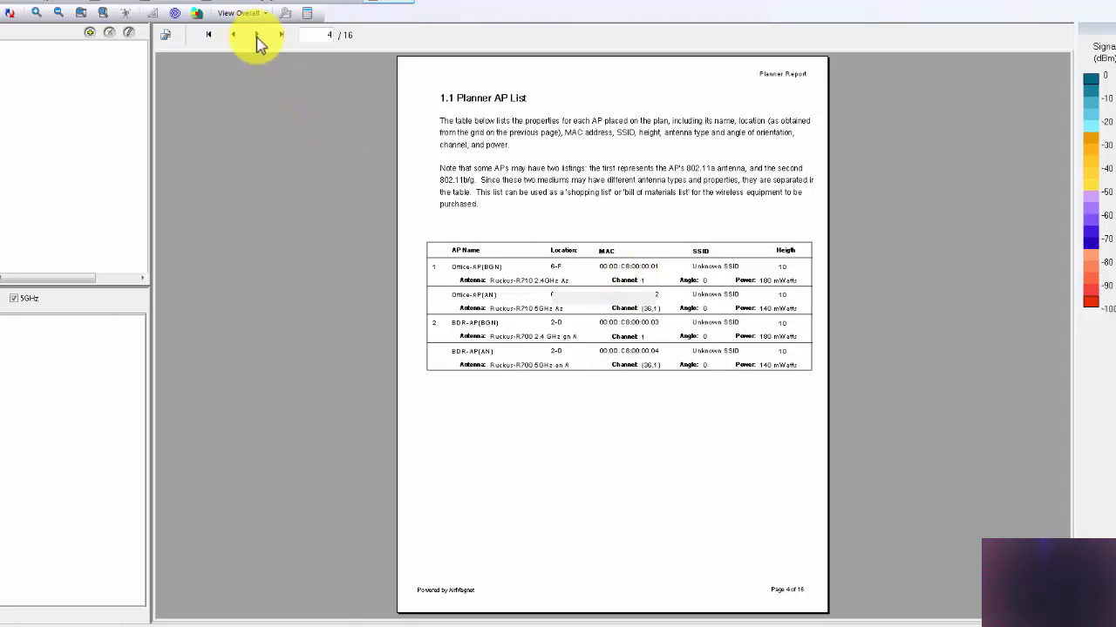
left_click(257, 40)
left_click(257, 39)
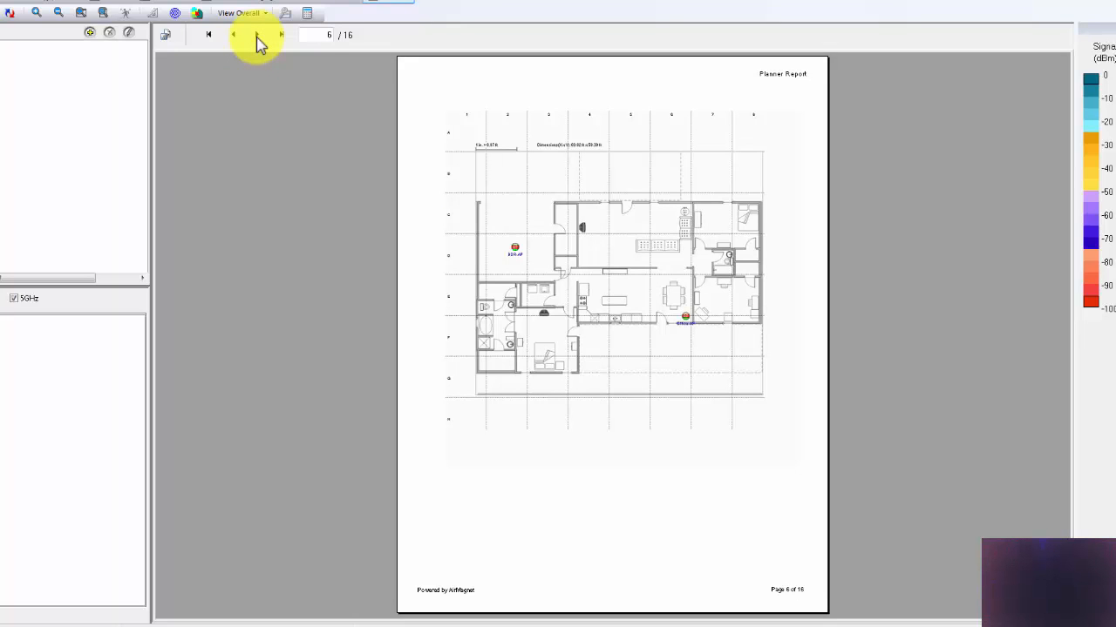
left_click(257, 39)
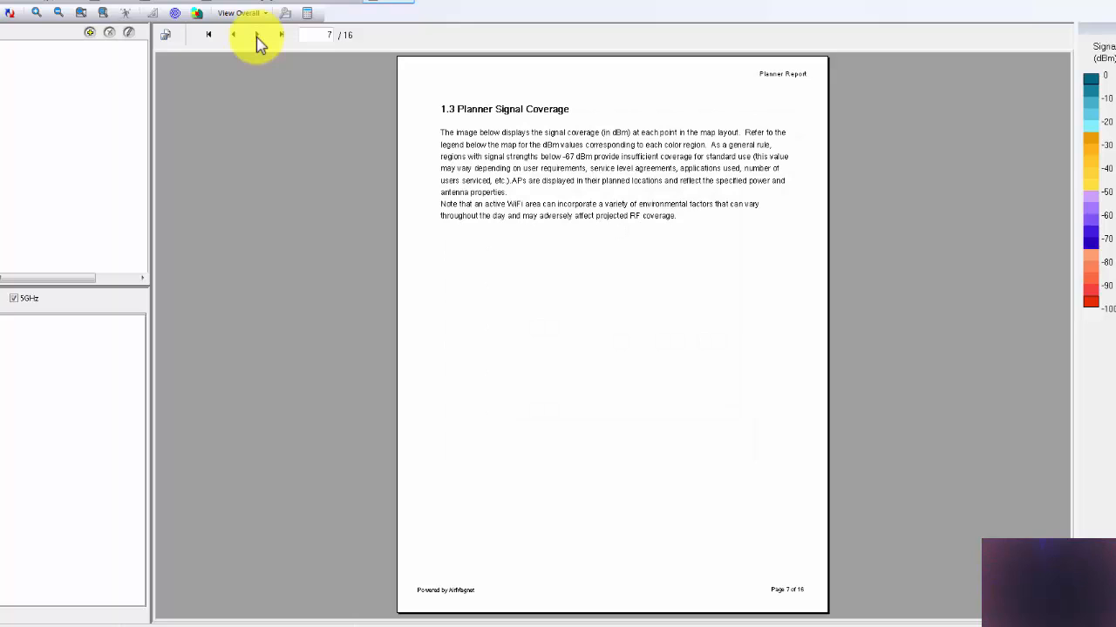
left_click(257, 40)
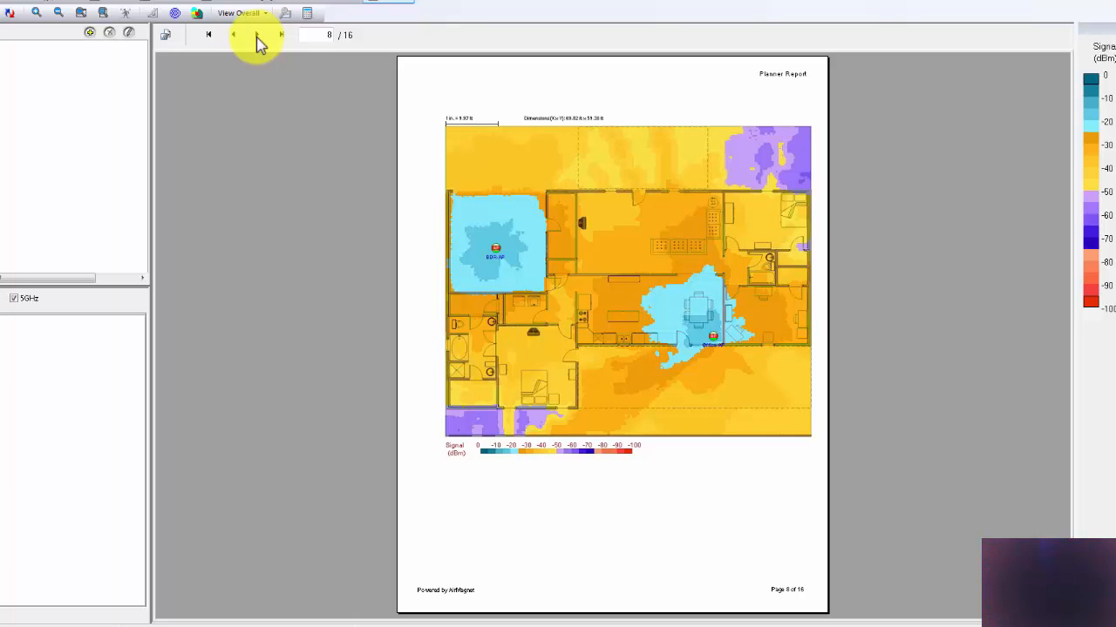
left_click(258, 39)
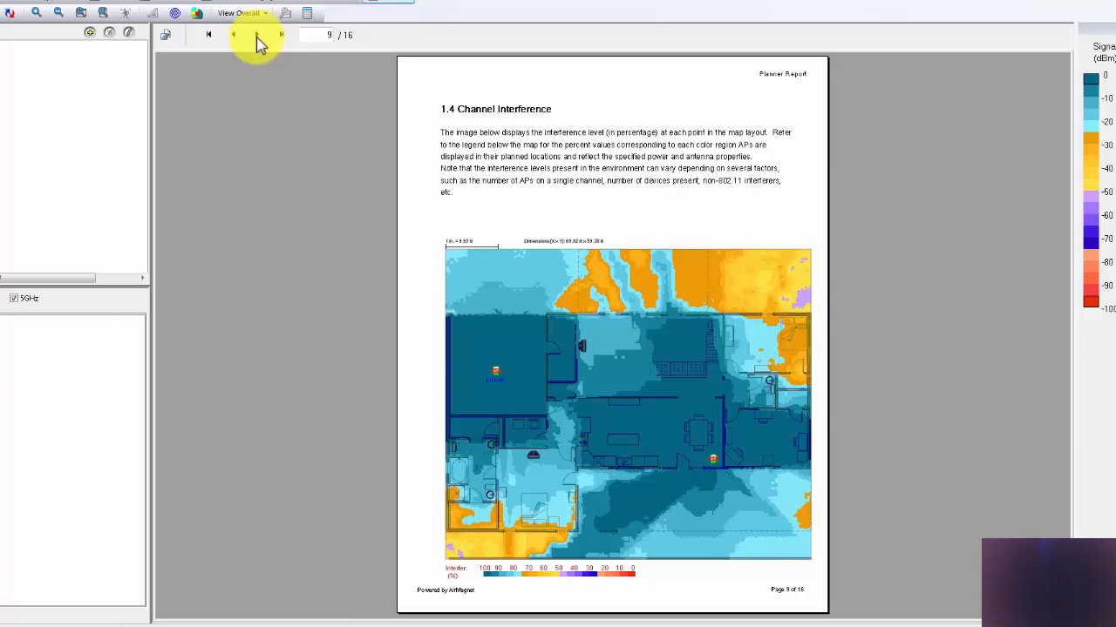
left_click(257, 39)
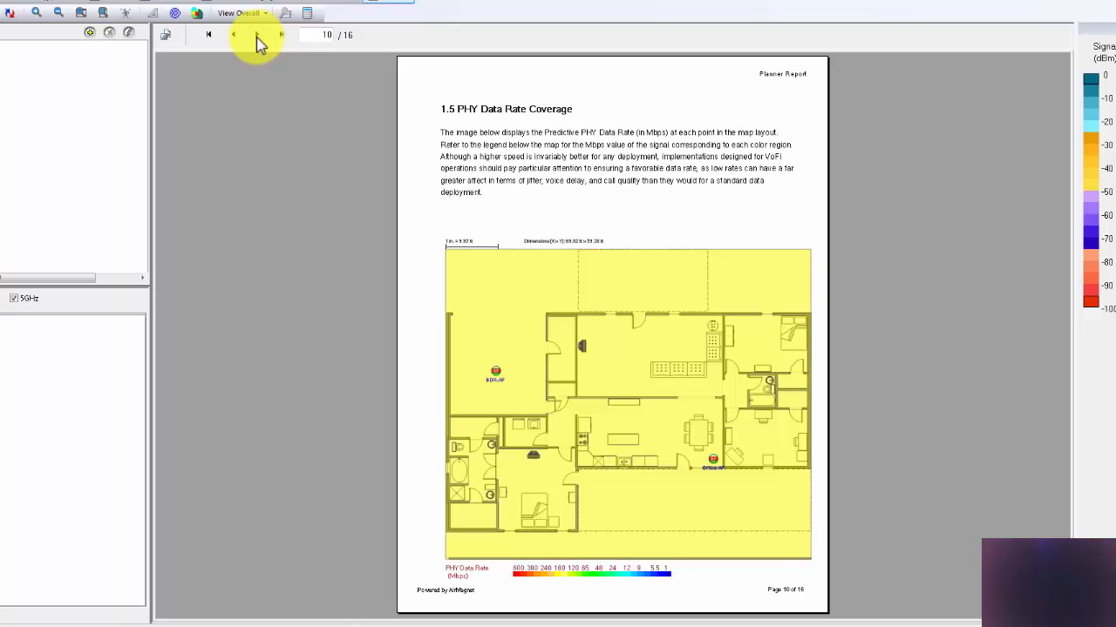
left_click(257, 39)
left_click(257, 39)
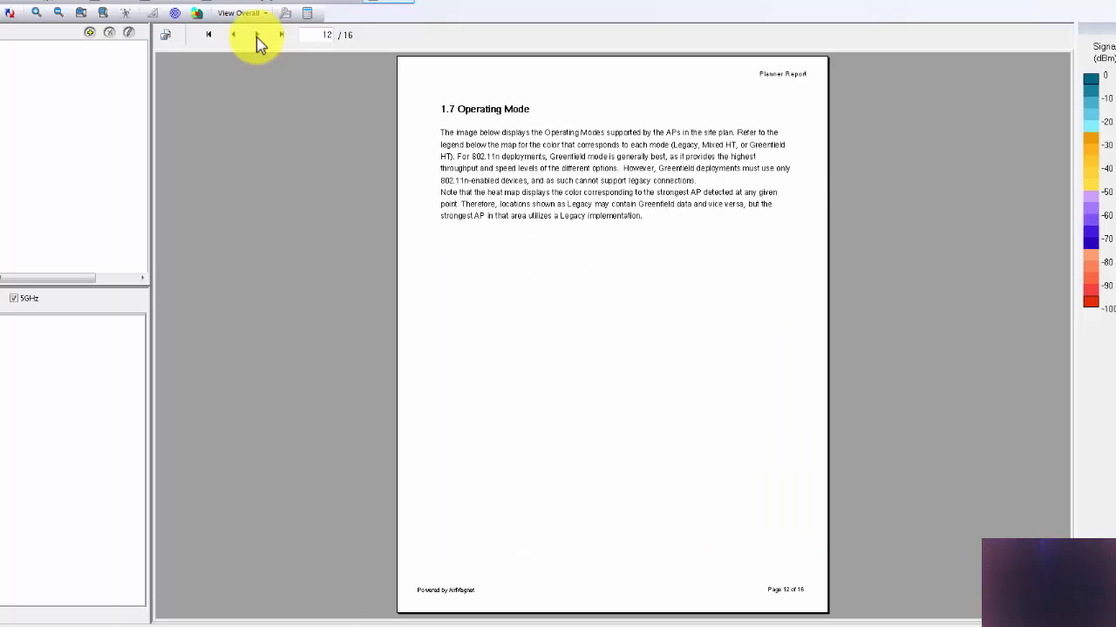
left_click(257, 39)
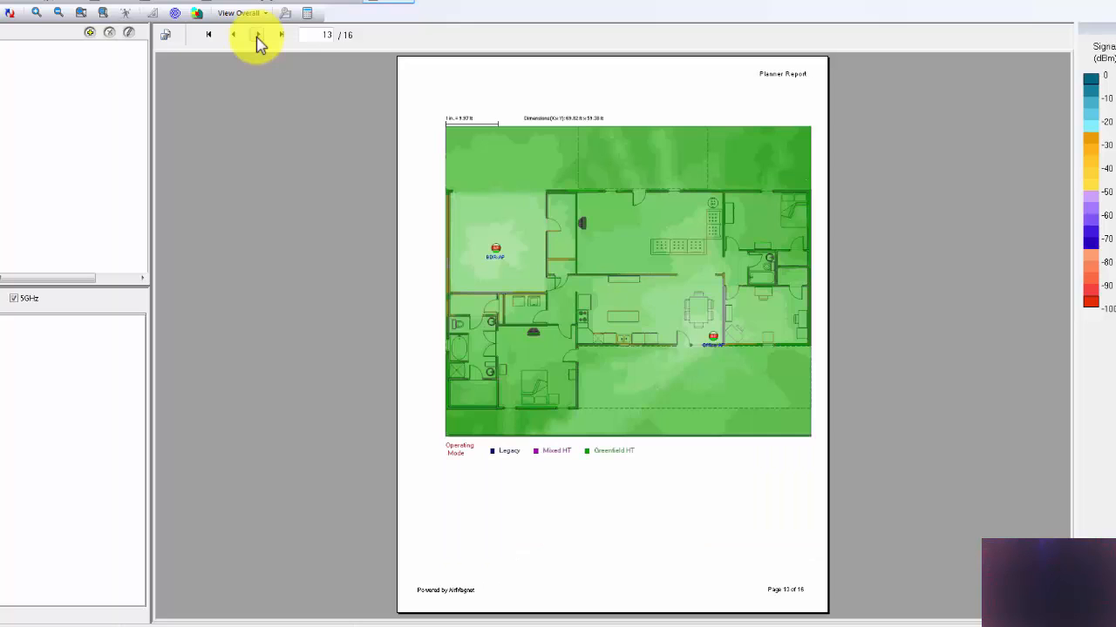
left_click(257, 40)
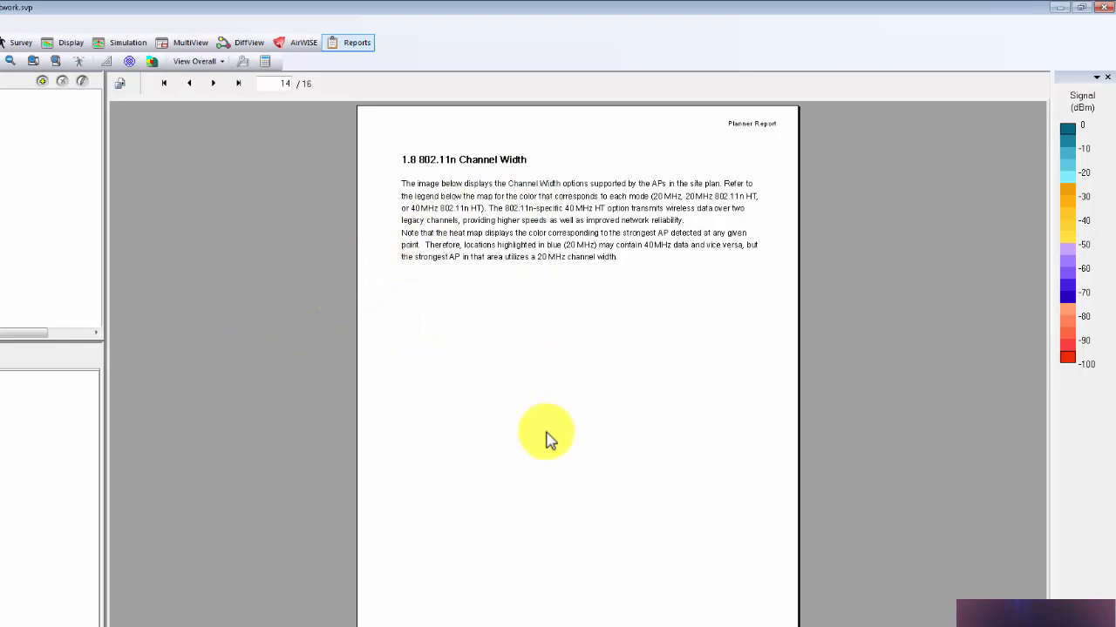
left_click(214, 85)
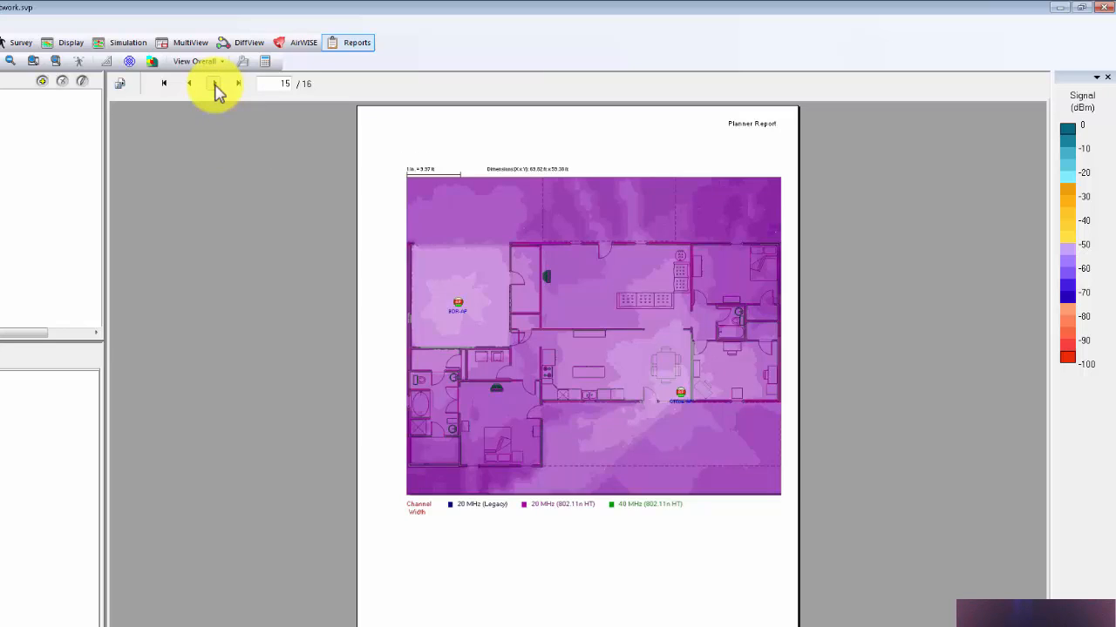
left_click(215, 85)
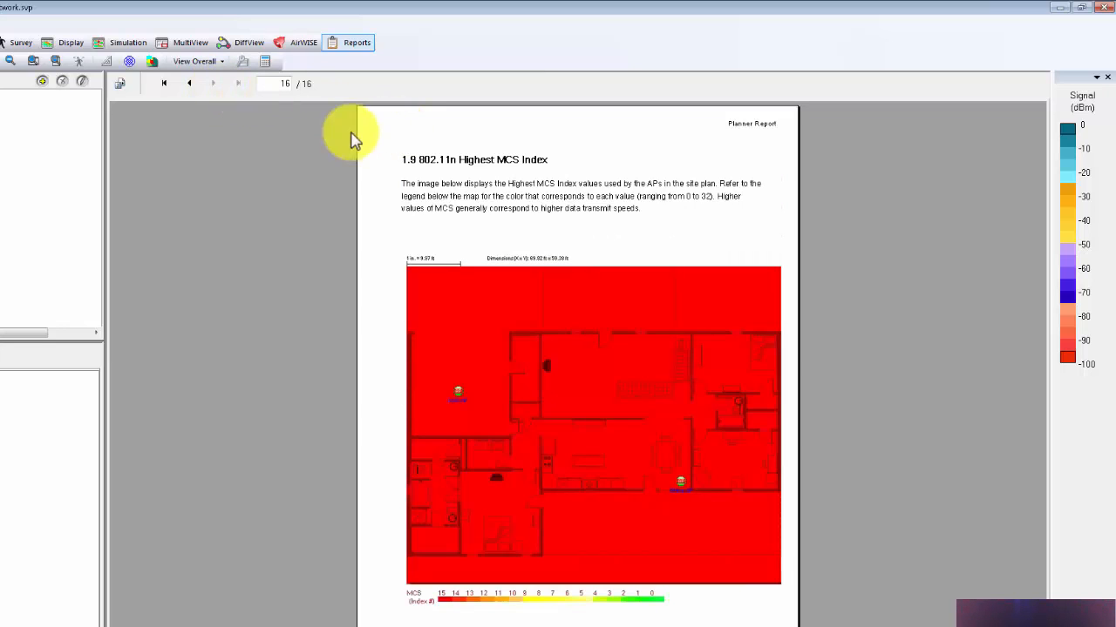
Step: Review the file formats offered for exporting the Planner Report and close the export dialog without exporting
left_click(122, 91)
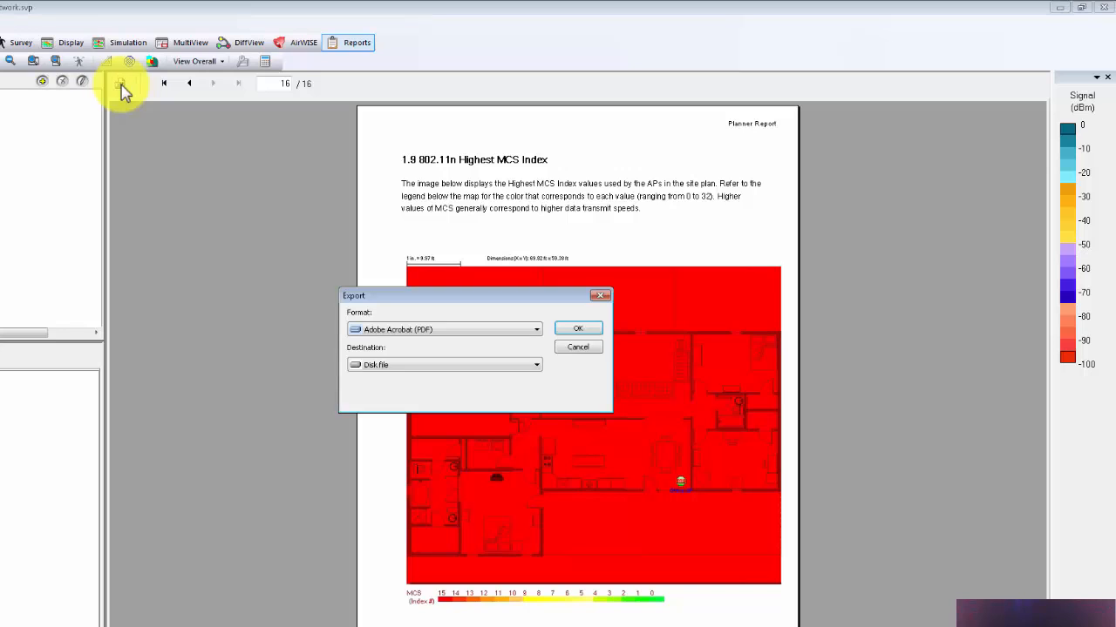
left_click(536, 330)
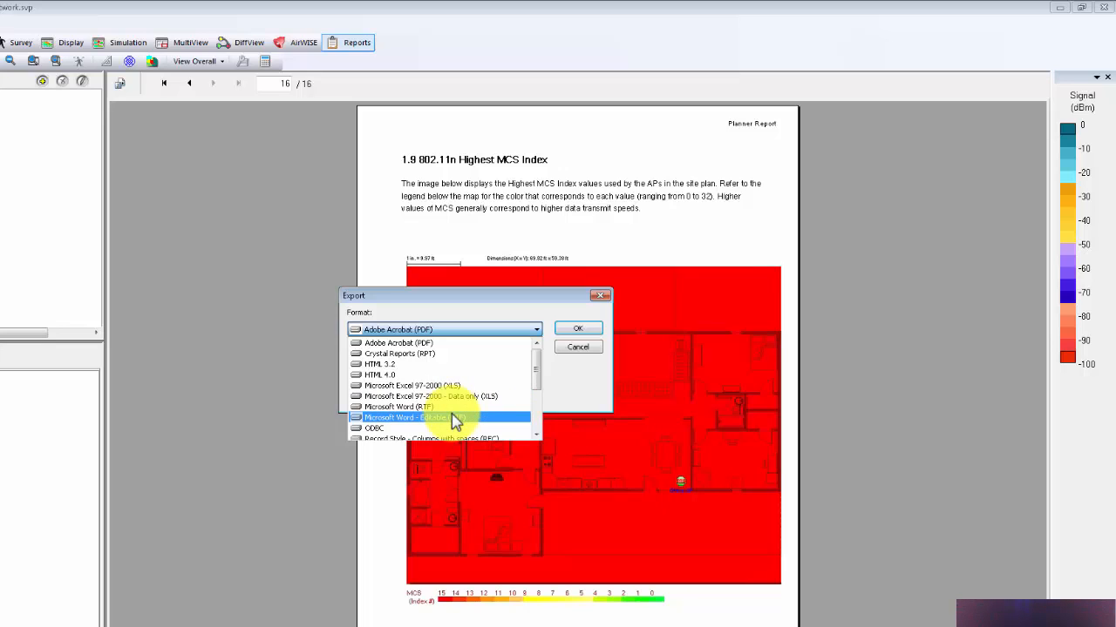
scroll(455, 421, "down", 3)
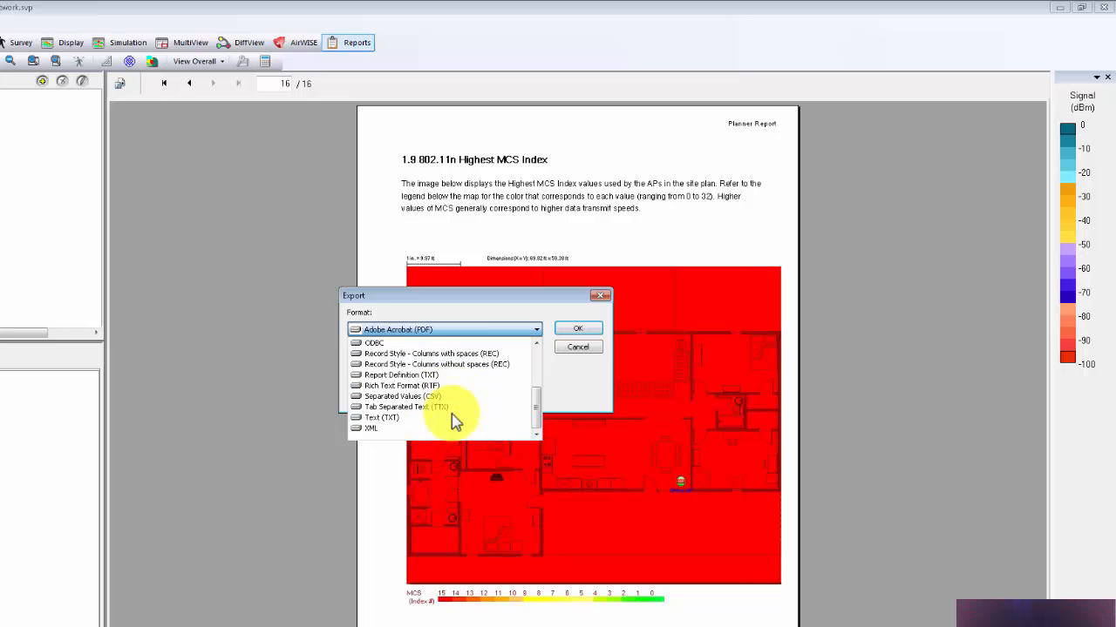
scroll(455, 421, "up", 2)
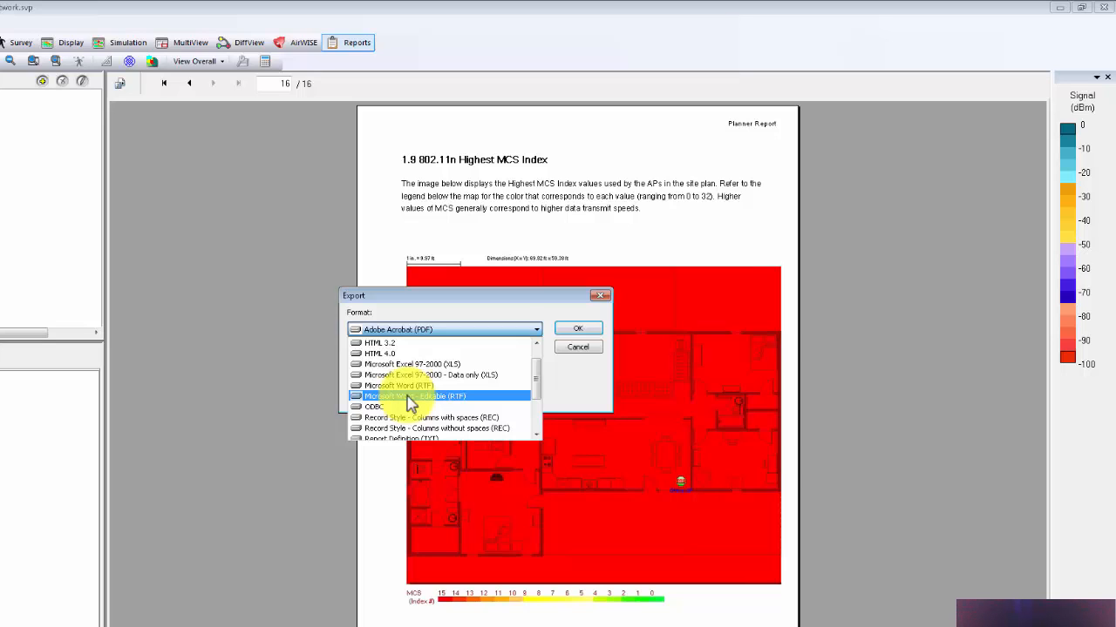
left_click(571, 390)
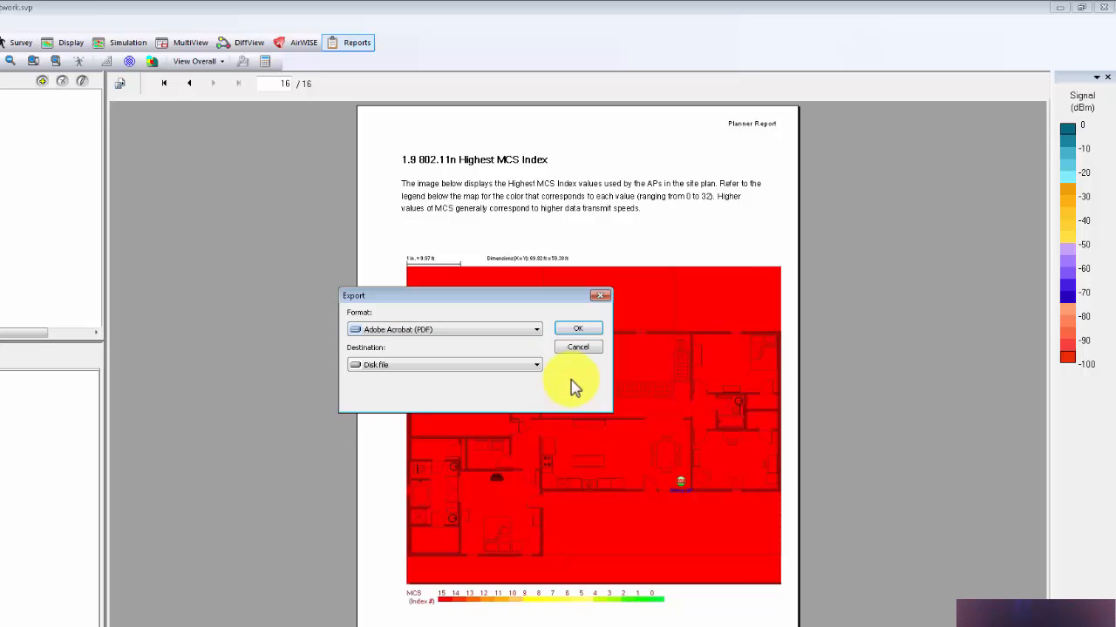
left_click(587, 348)
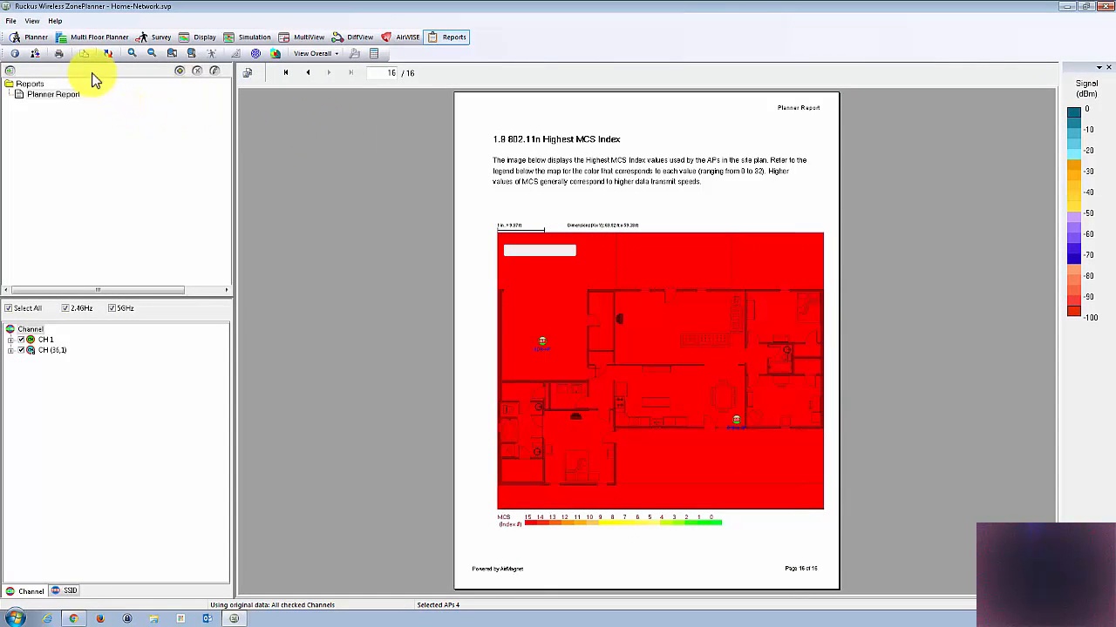
Step: Try to open the Survey view from the Display view and return to the Planner view
left_click(199, 44)
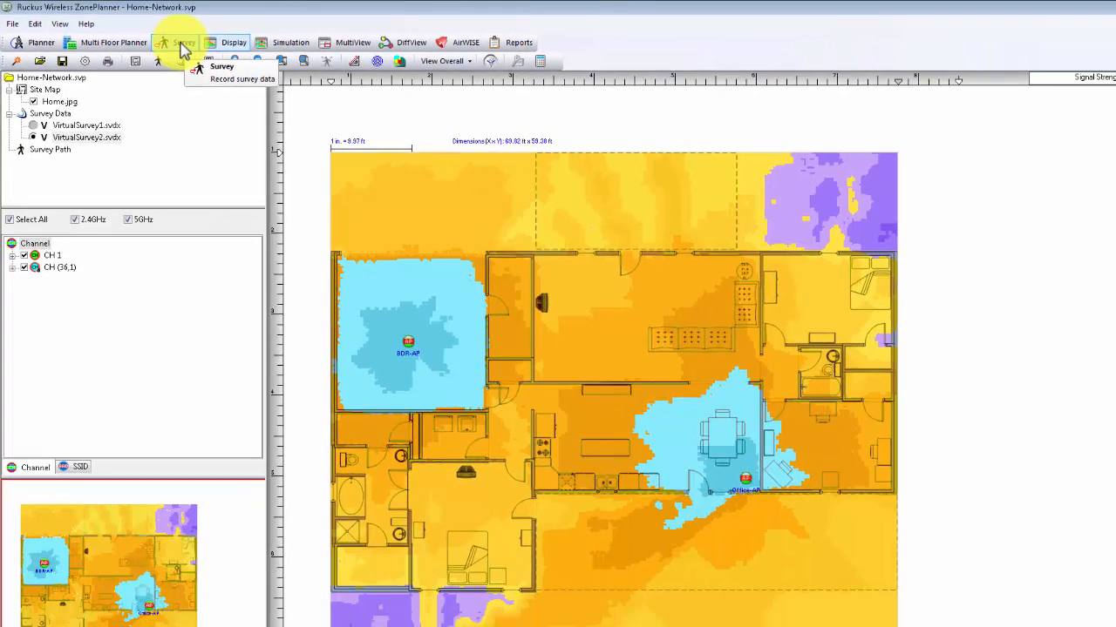
left_click(183, 46)
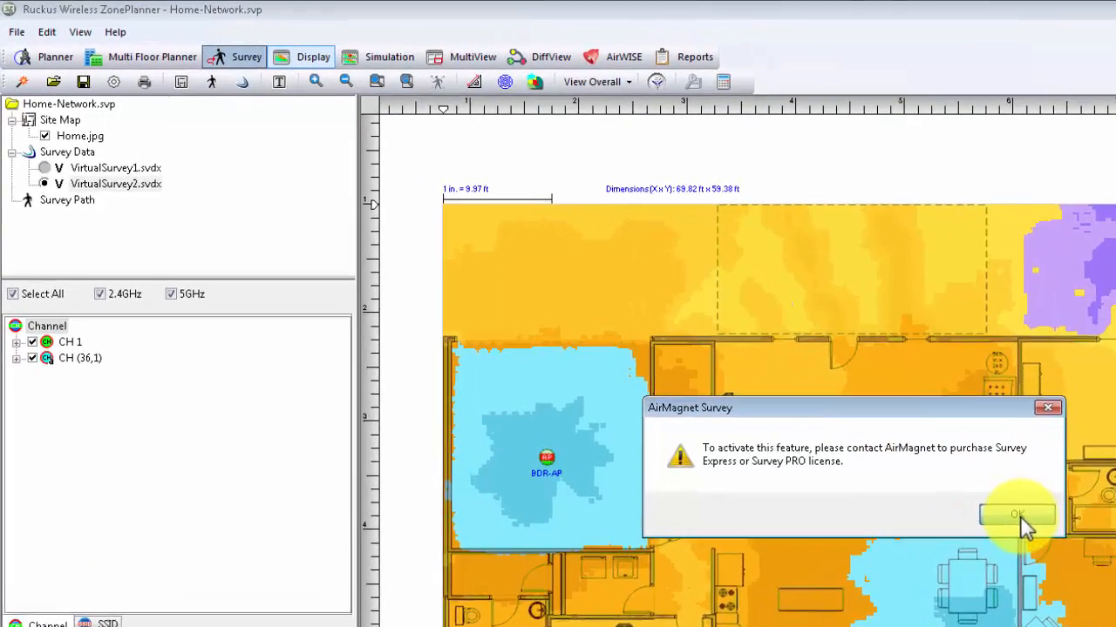
left_click(776, 394)
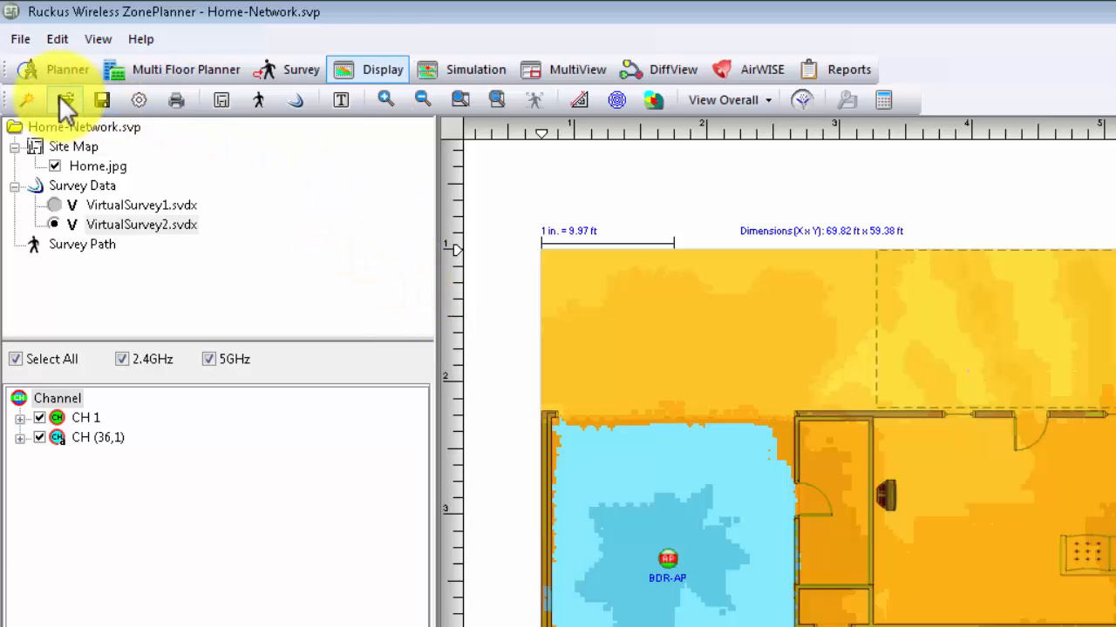
left_click(59, 73)
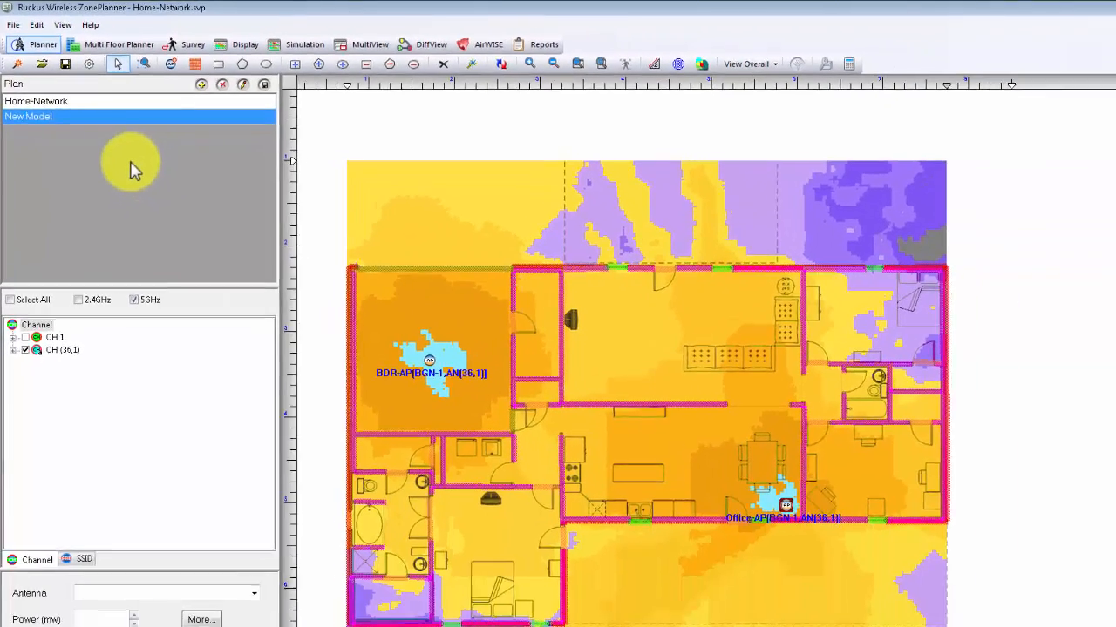